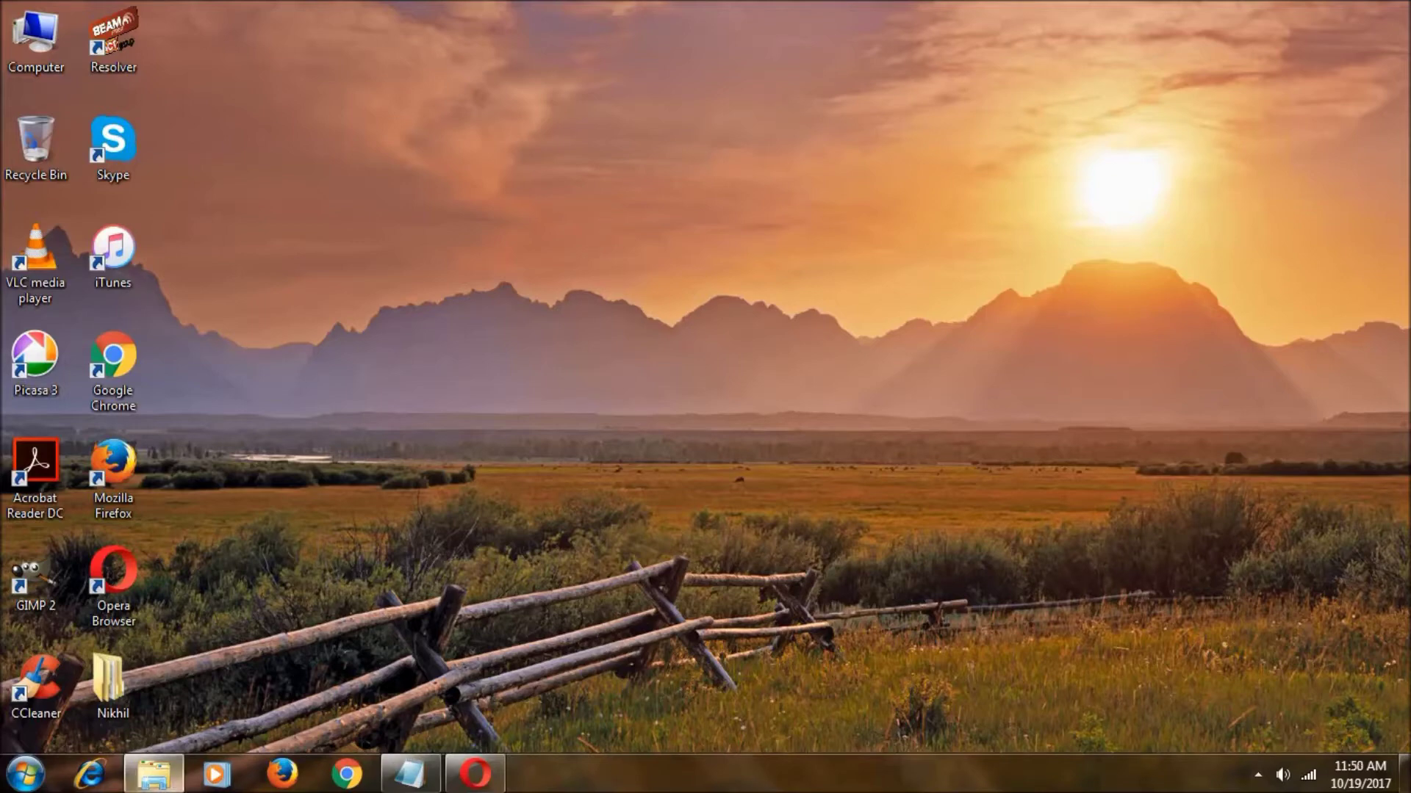
- Bring back the Software downloads folder, then the Things Required To Flash notes
{"action": "left_click", "coordinate": [152, 773]}
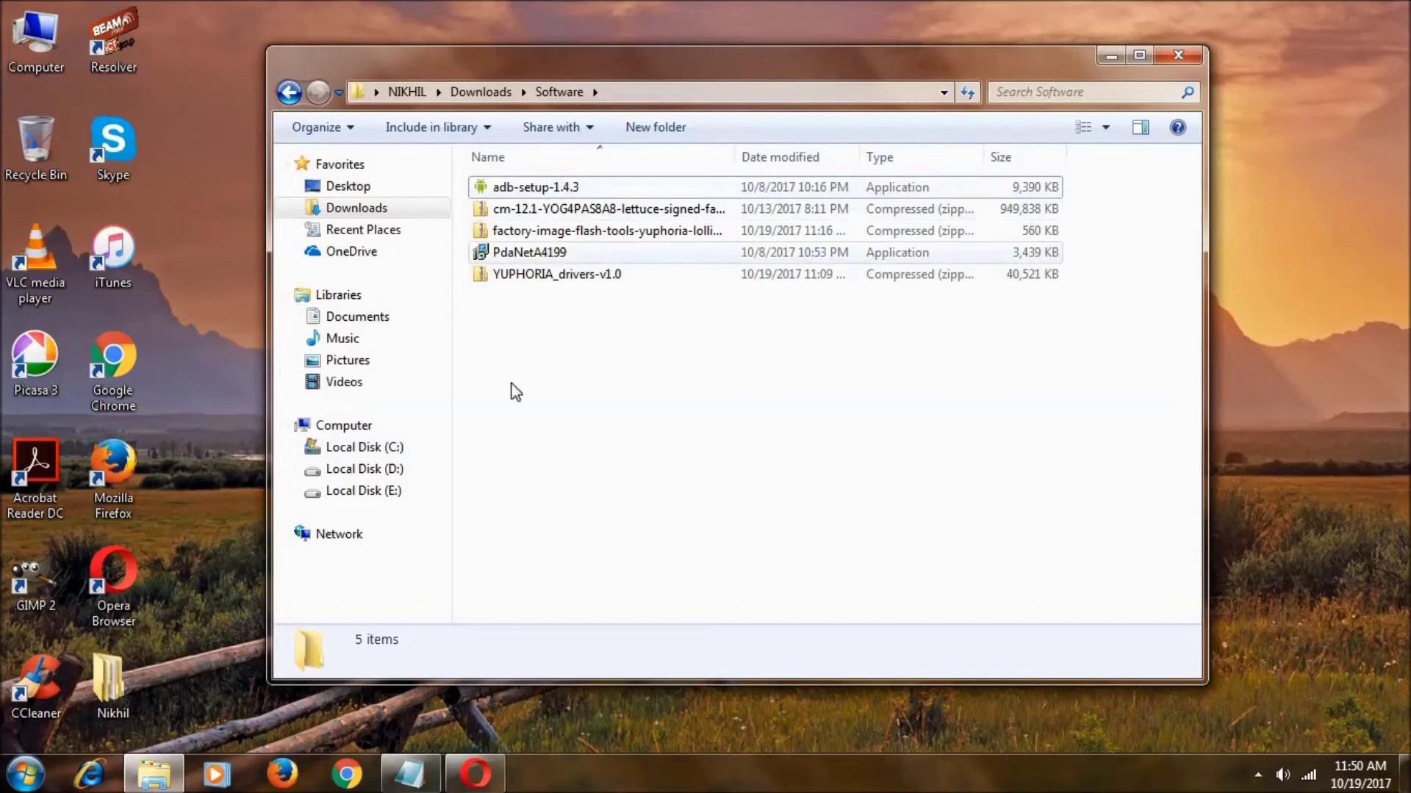
{"action": "left_click", "coordinate": [409, 773]}
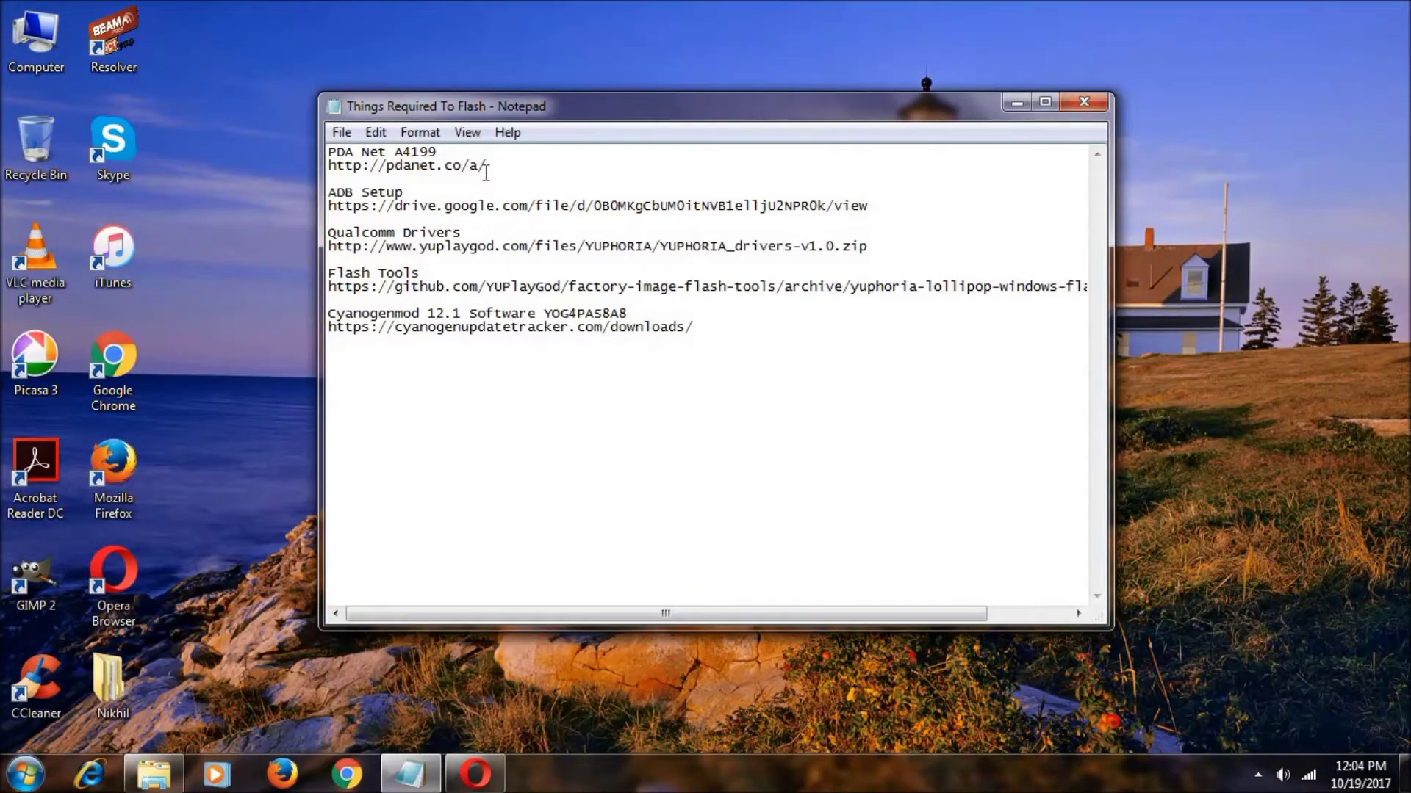
- Open the copied pdanet.co/a link in Opera and save the Version 4.19 installer PdaNetA4199
{"action": "left_click_drag", "start_coordinate": [485, 172], "coordinate": [346, 173]}
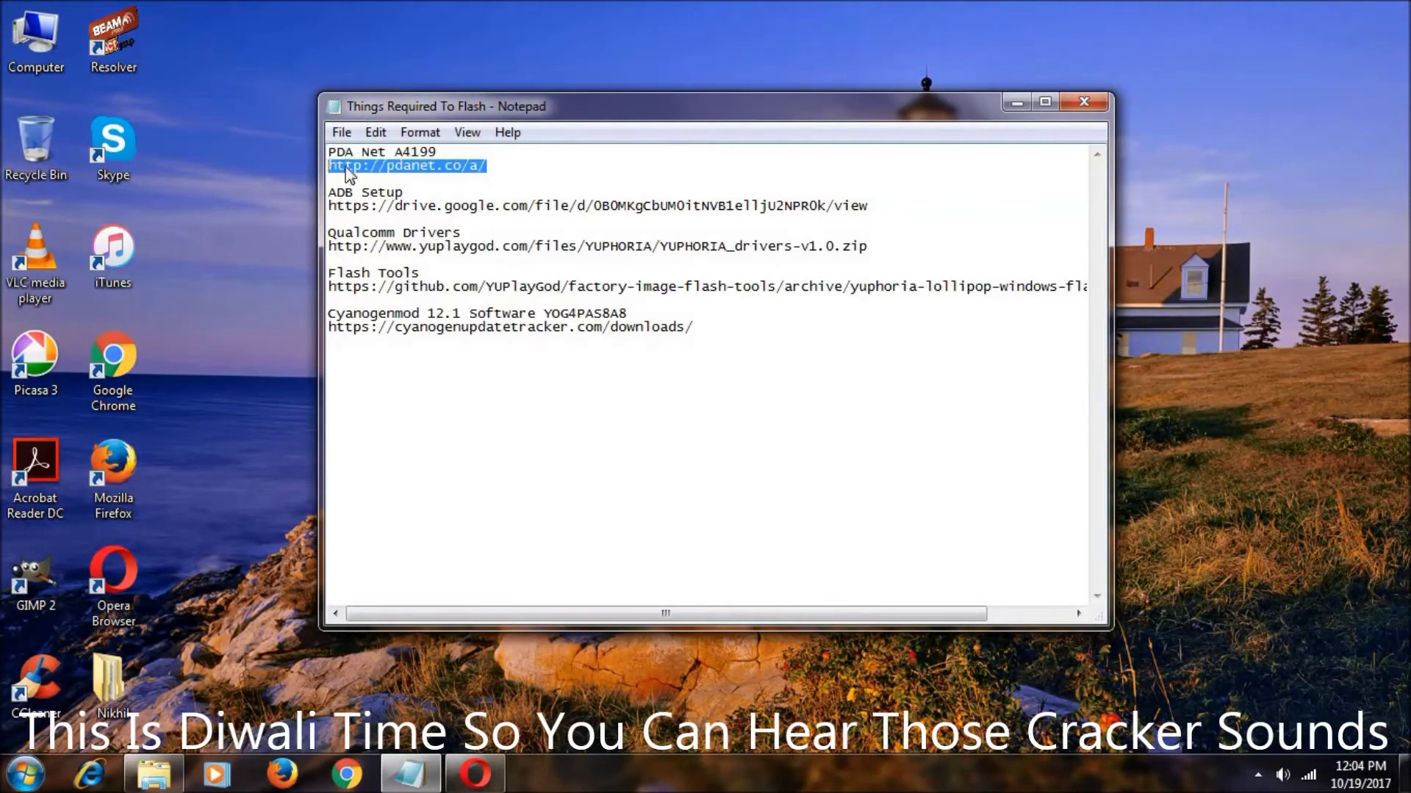
{"action": "right_click", "coordinate": [347, 174]}
{"action": "left_click", "coordinate": [406, 232]}
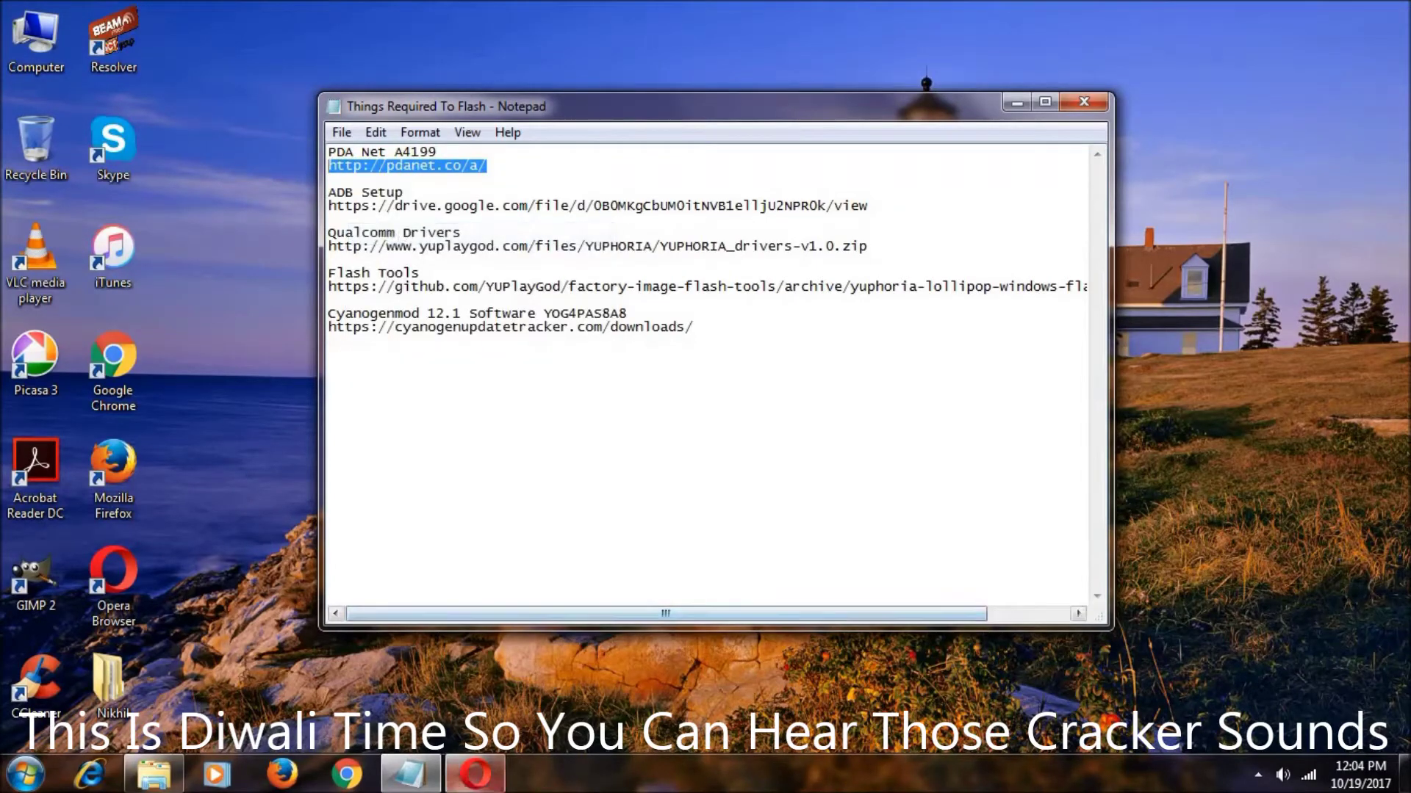
{"action": "left_click", "coordinate": [474, 774]}
{"action": "right_click", "coordinate": [184, 52]}
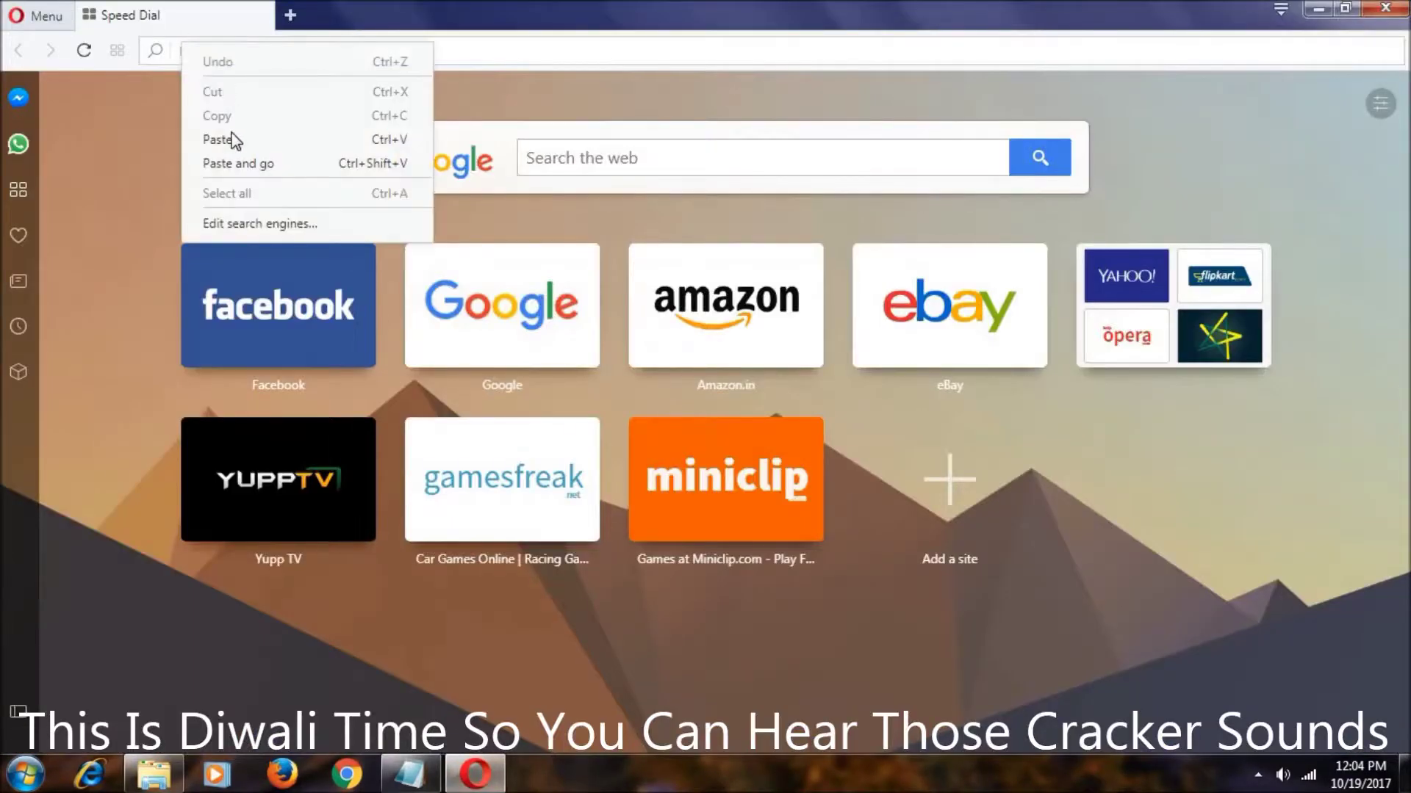
{"action": "left_click", "coordinate": [233, 141]}
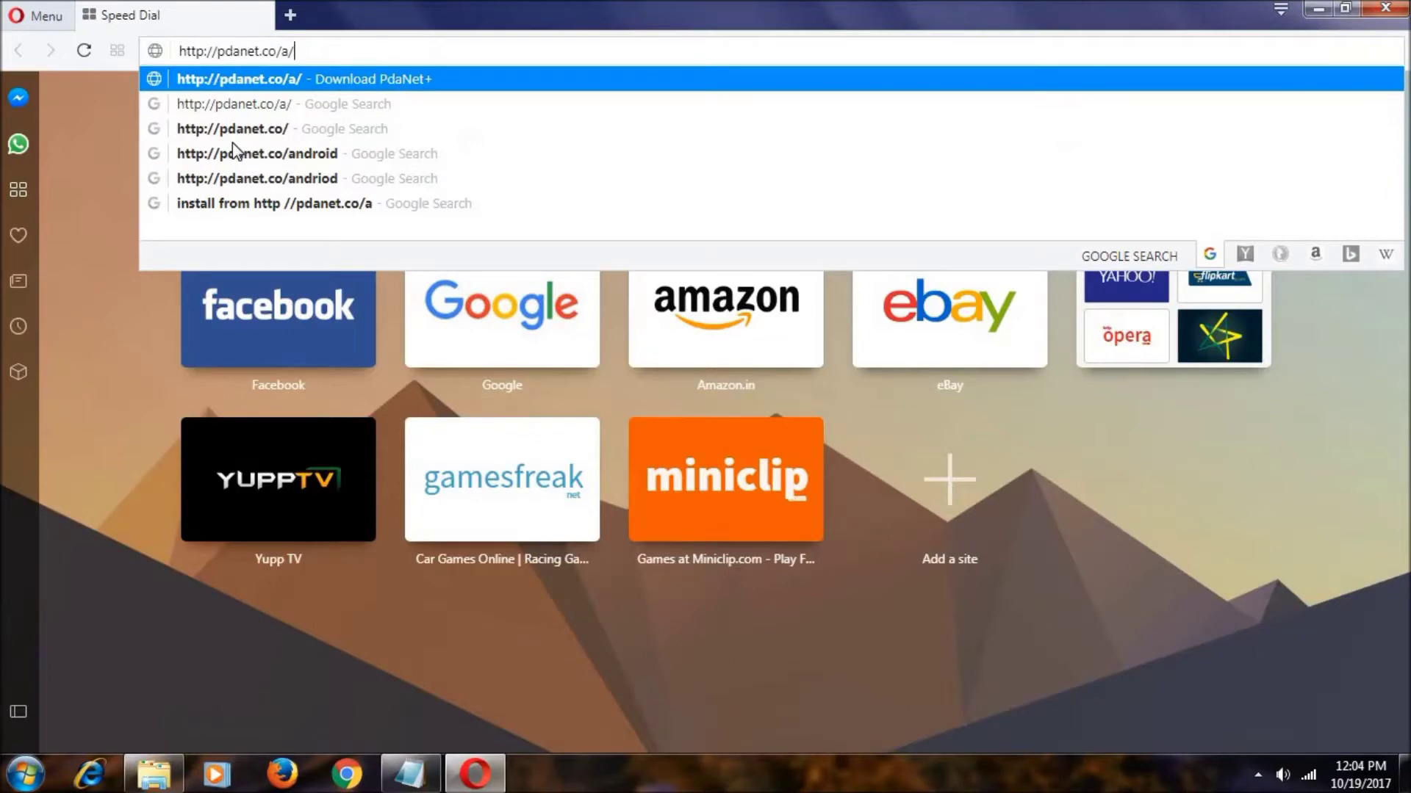
{"action": "key", "text": "Return"}
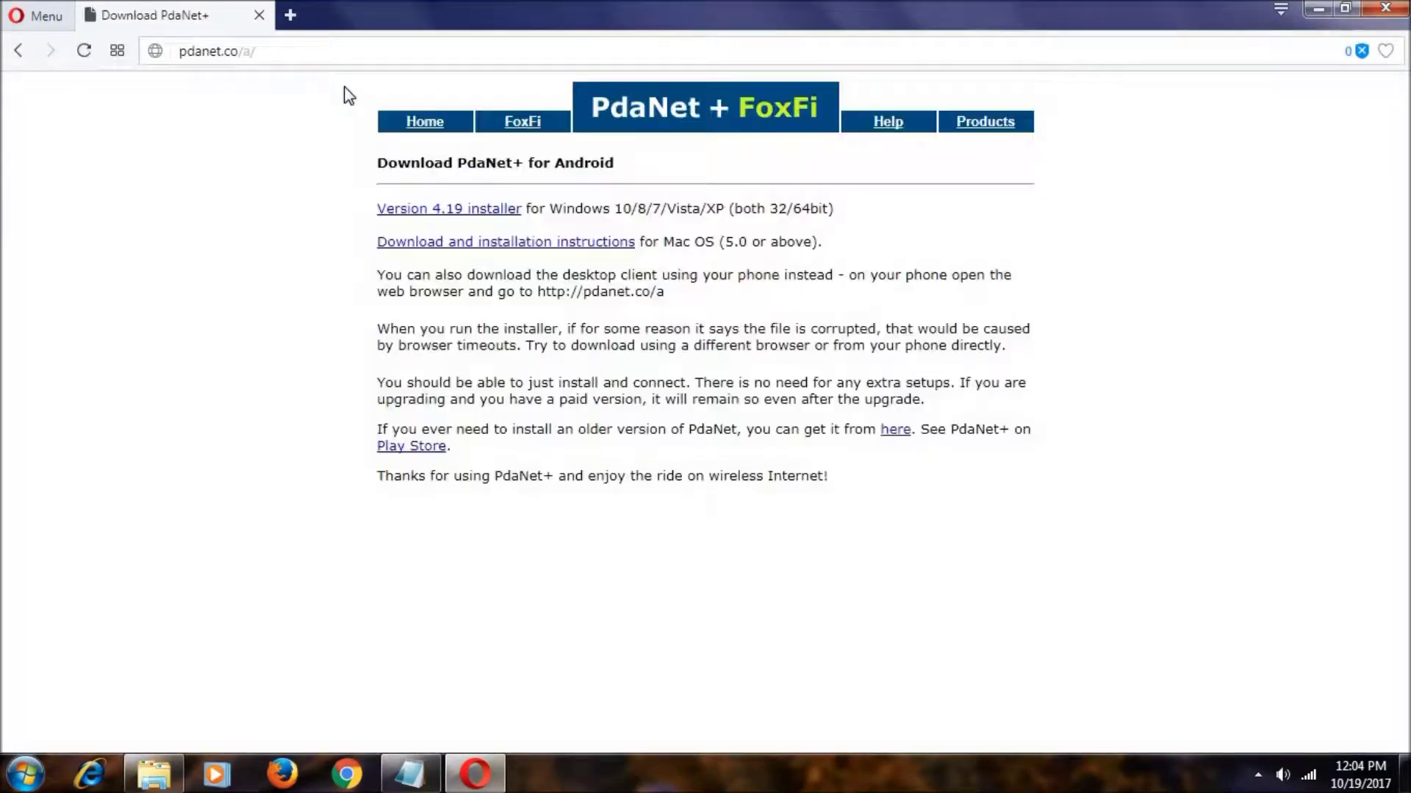
{"action": "left_click", "coordinate": [420, 211]}
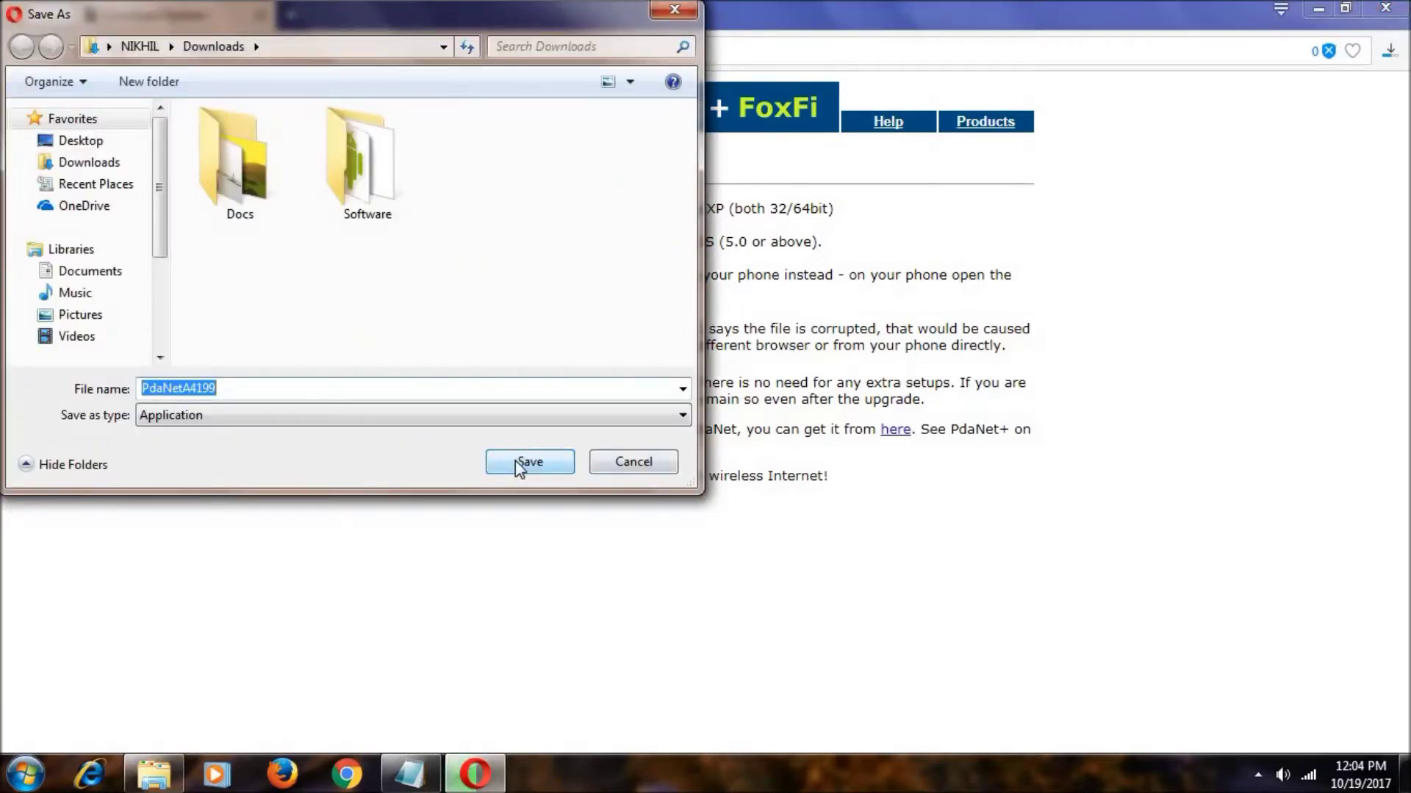
{"action": "left_click", "coordinate": [608, 462]}
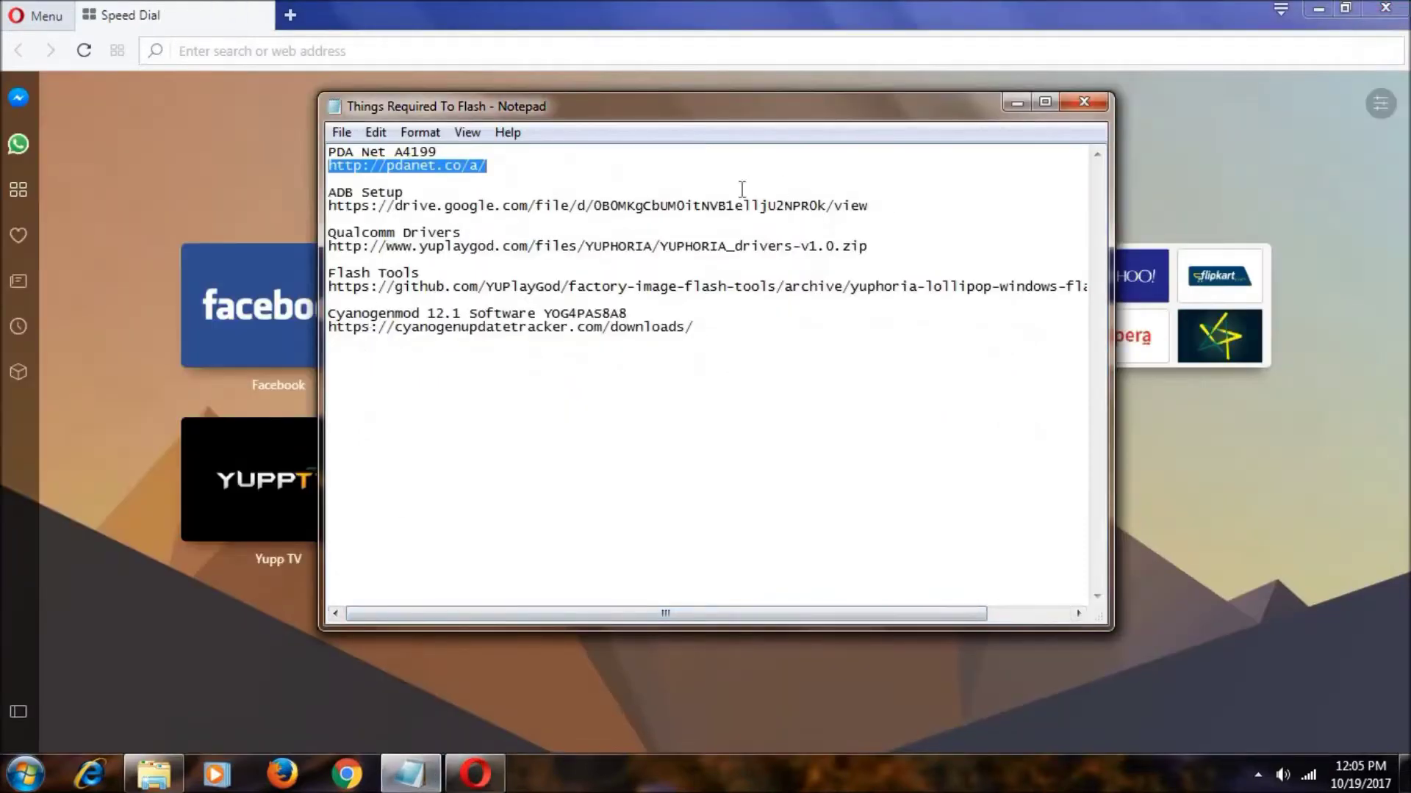
- Open the ADB Setup Google Drive link from the notes in Opera
{"action": "left_click_drag", "start_coordinate": [869, 206], "coordinate": [328, 207]}
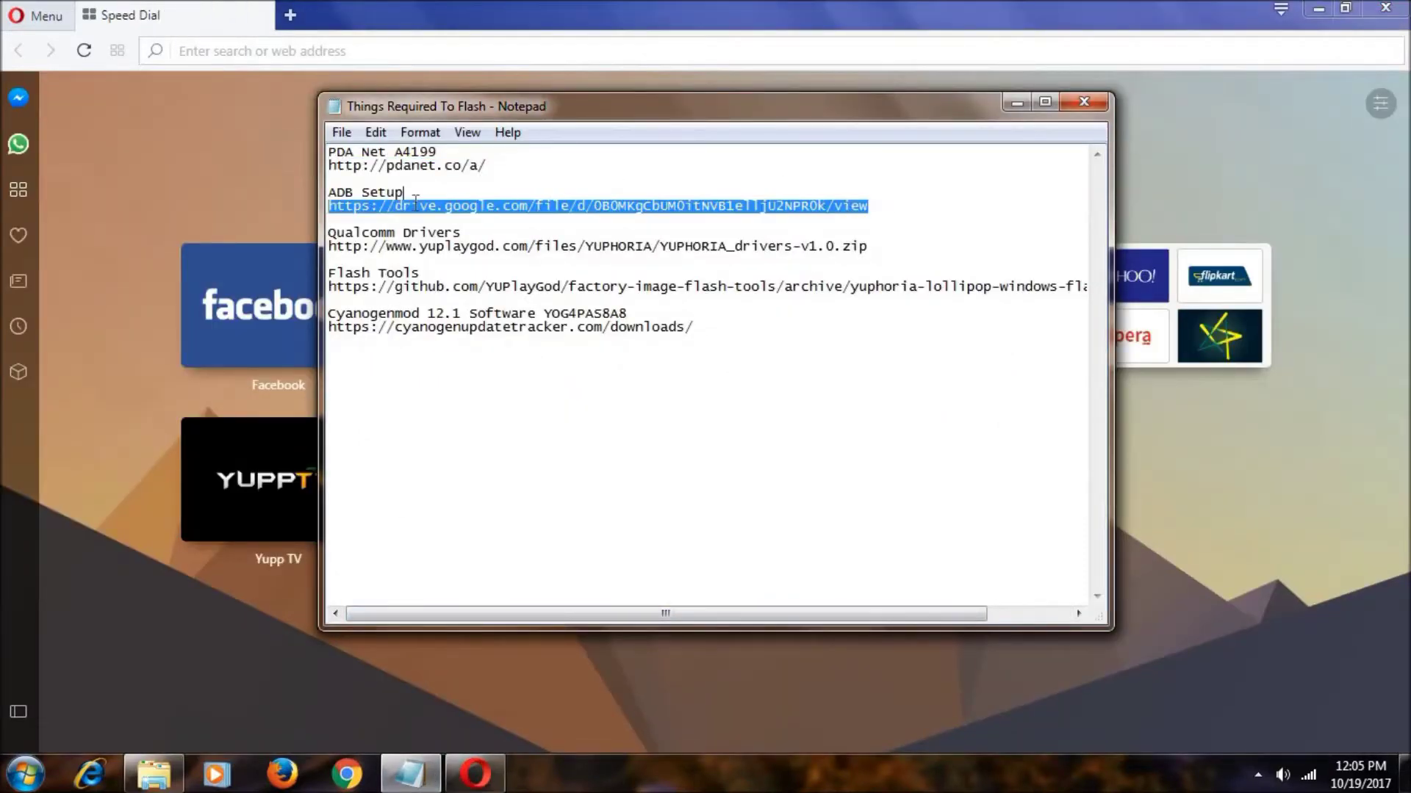
{"action": "right_click", "coordinate": [352, 210]}
{"action": "left_click", "coordinate": [393, 277]}
{"action": "left_click", "coordinate": [307, 168]}
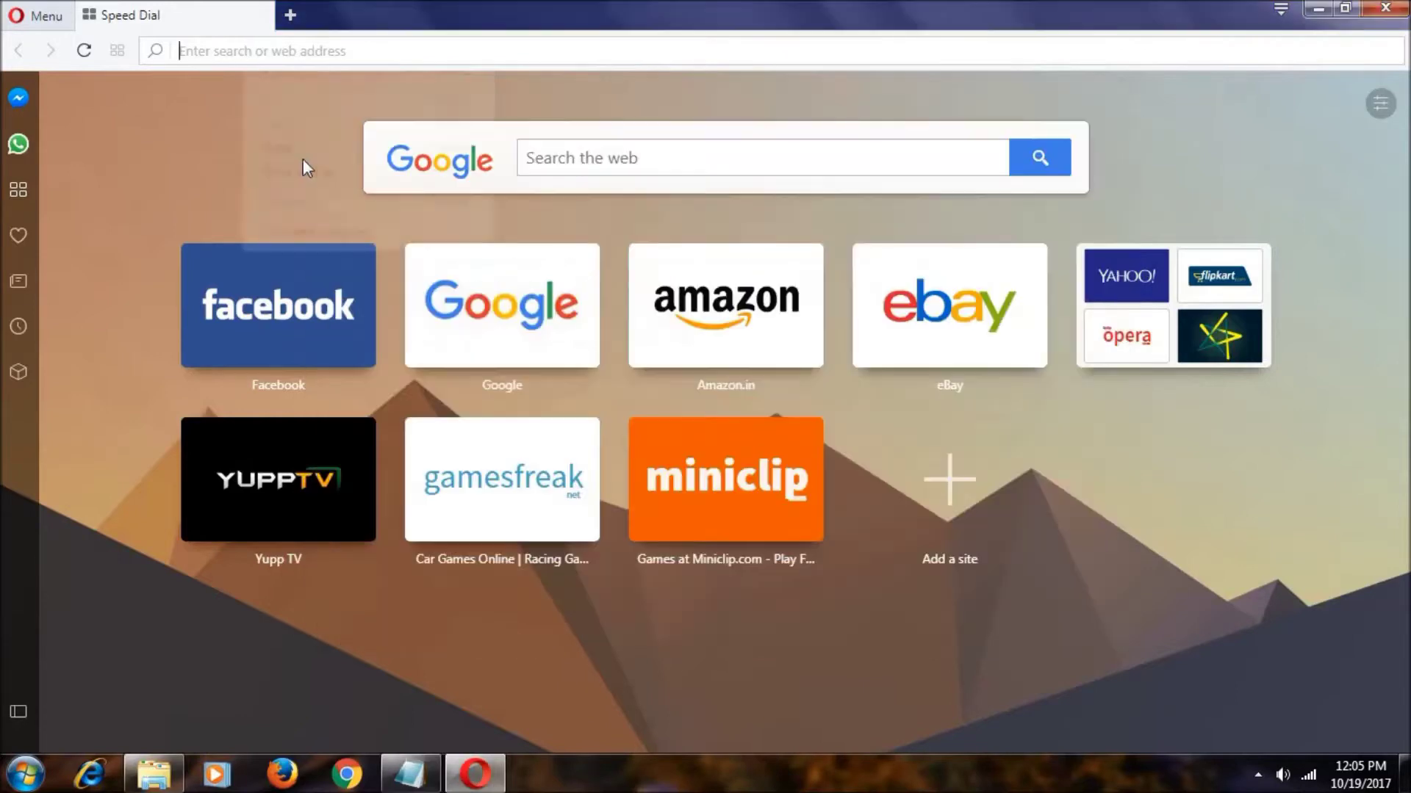
{"action": "left_click", "coordinate": [293, 150]}
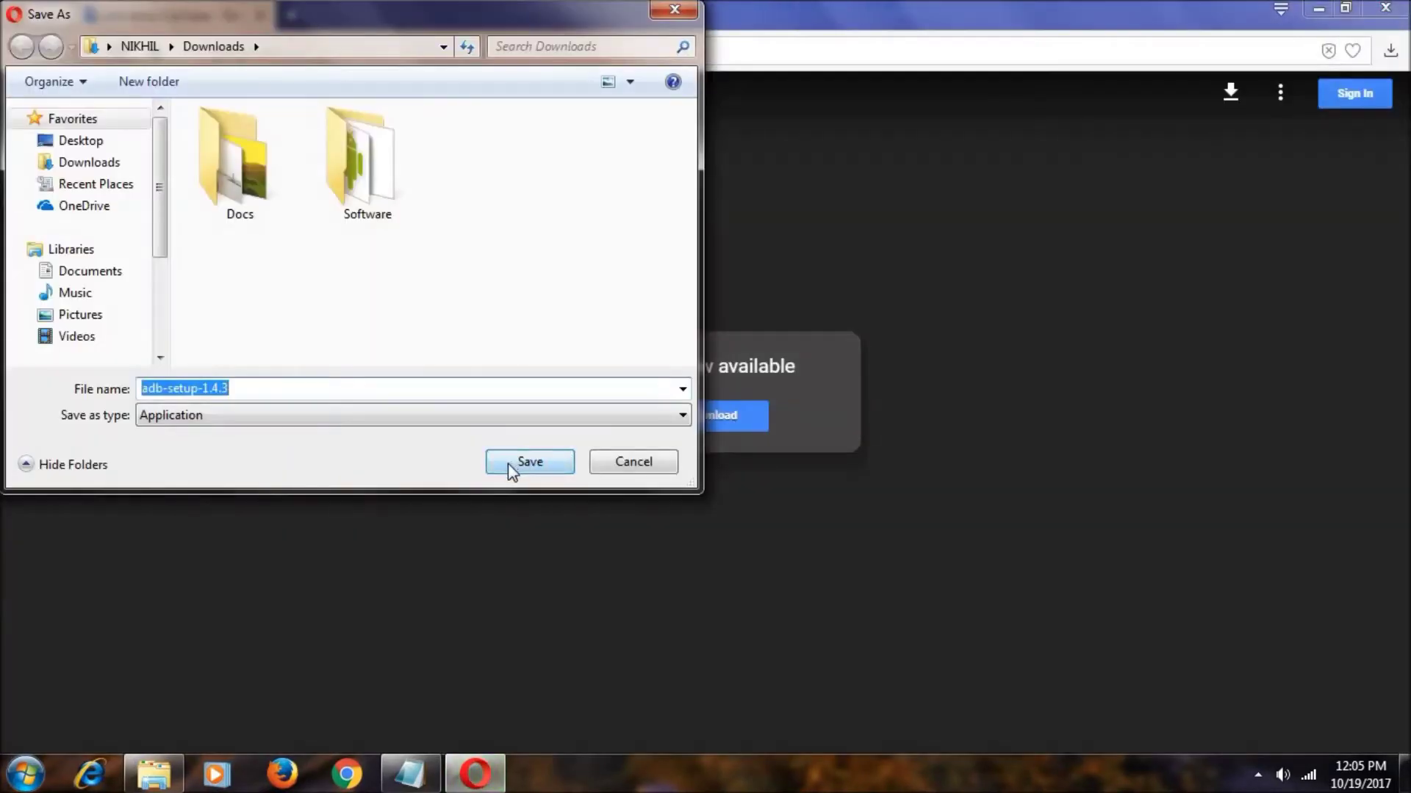
- Save adb-setup-1.4.3.exe to Downloads, then cancel its entry in Opera's downloads list
{"action": "left_click", "coordinate": [509, 464]}
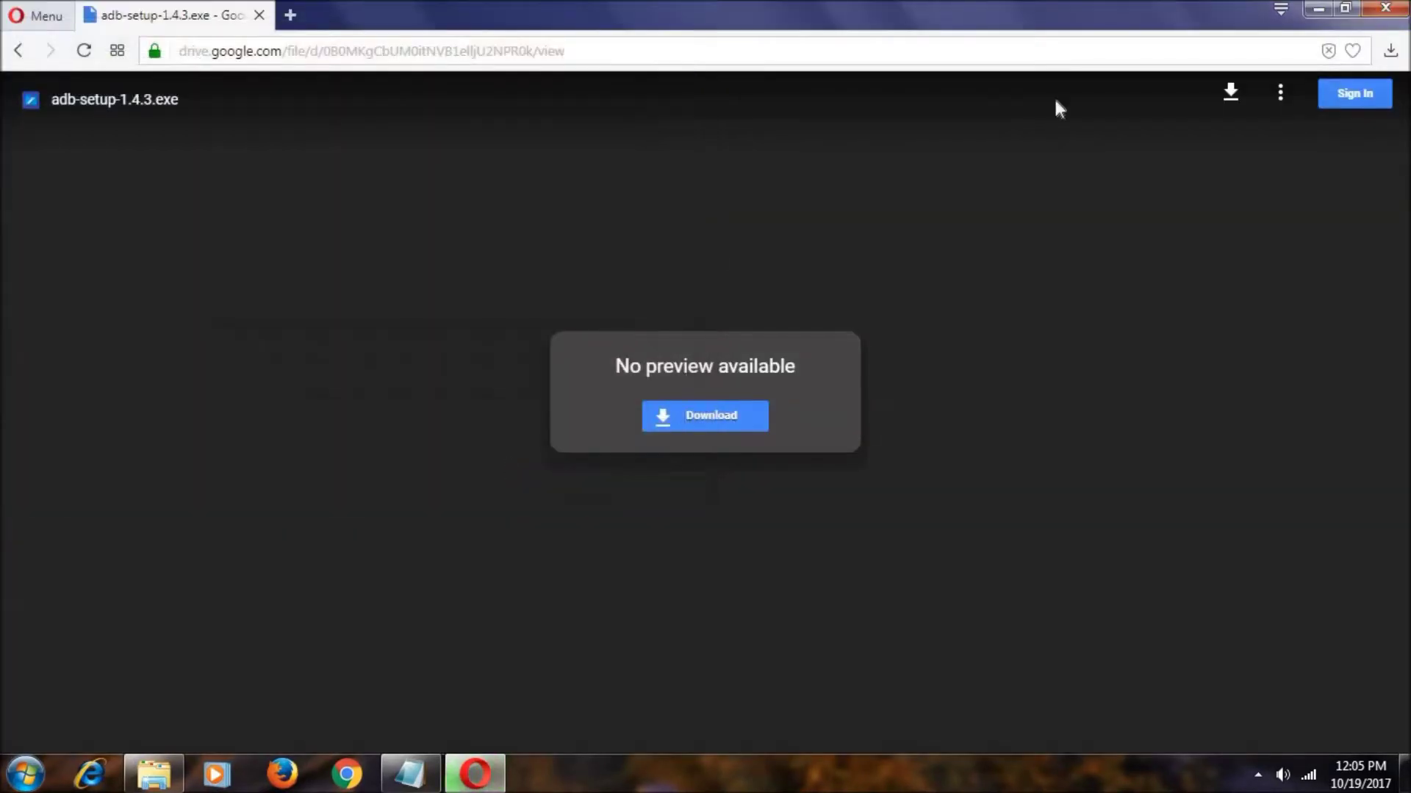
{"action": "left_click", "coordinate": [1389, 50]}
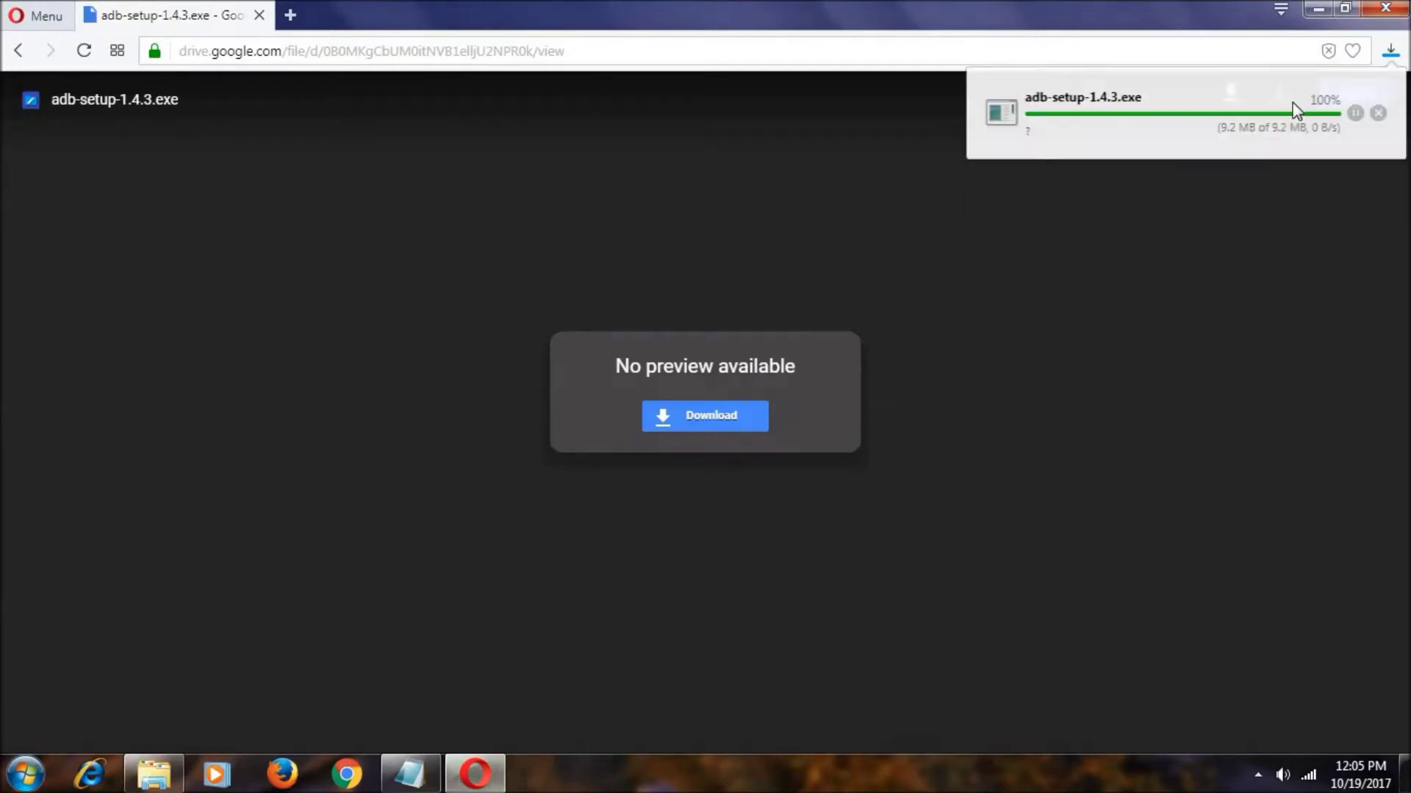
{"action": "left_click", "coordinate": [1379, 114]}
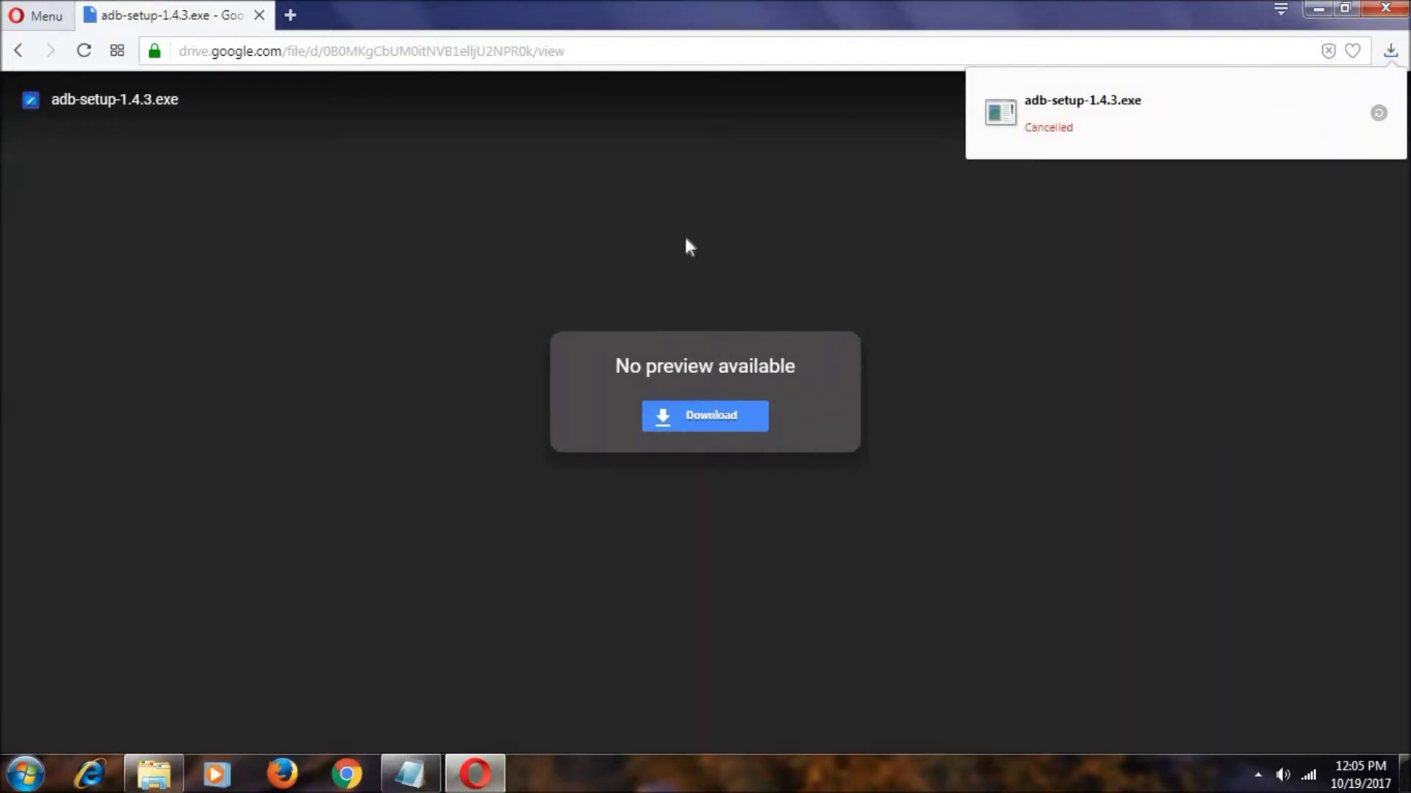
- Copy the Qualcomm Drivers link from the Things Required To Flash notes
{"action": "left_click", "coordinate": [410, 773]}
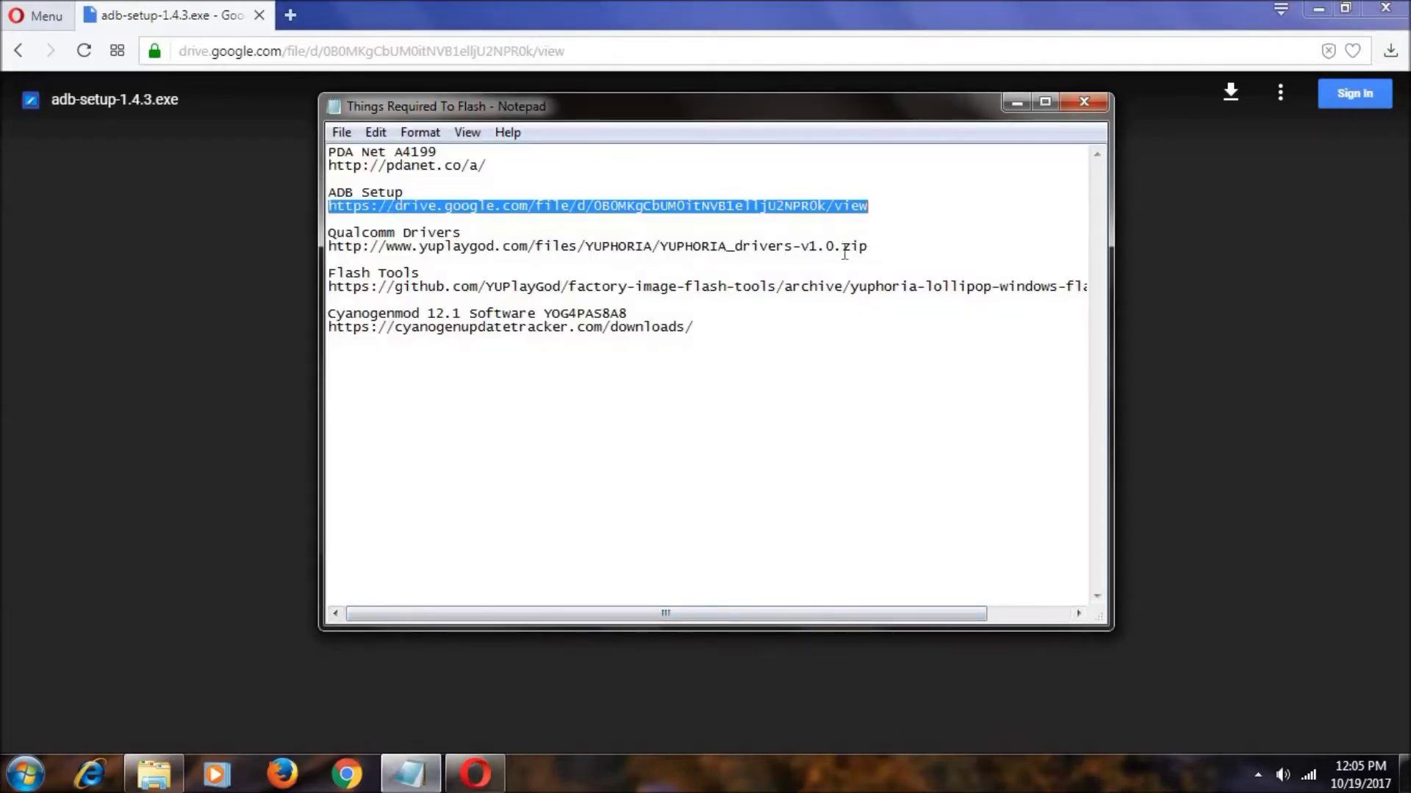
{"action": "left_click_drag", "start_coordinate": [868, 247], "coordinate": [342, 250]}
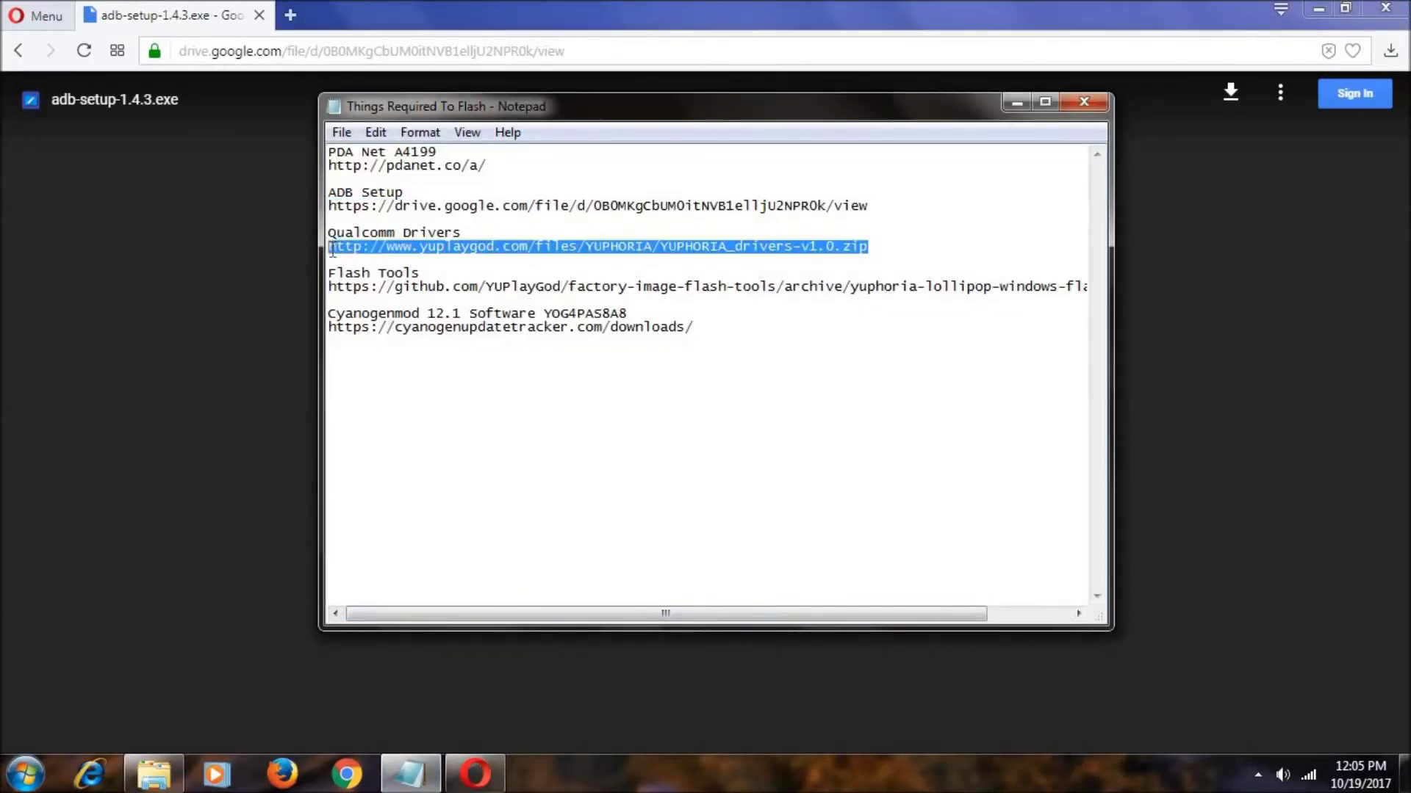
{"action": "right_click", "coordinate": [370, 253]}
{"action": "left_click", "coordinate": [412, 318]}
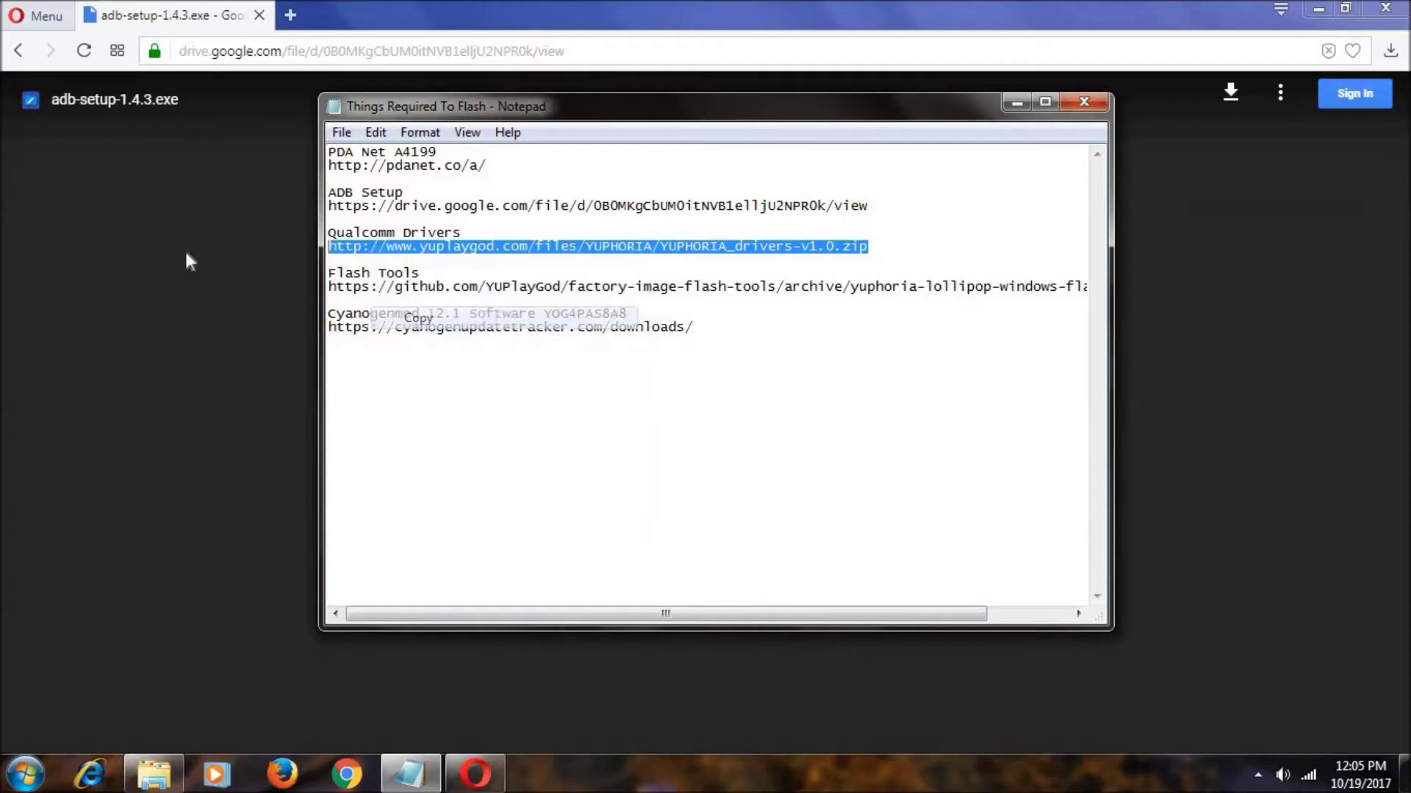
- Load the drivers link in Opera, cancel the YUPHORIA_drivers-v1.0.zip download, and return to the notes
{"action": "left_click", "coordinate": [585, 53]}
{"action": "key", "text": "ctrl+a"}
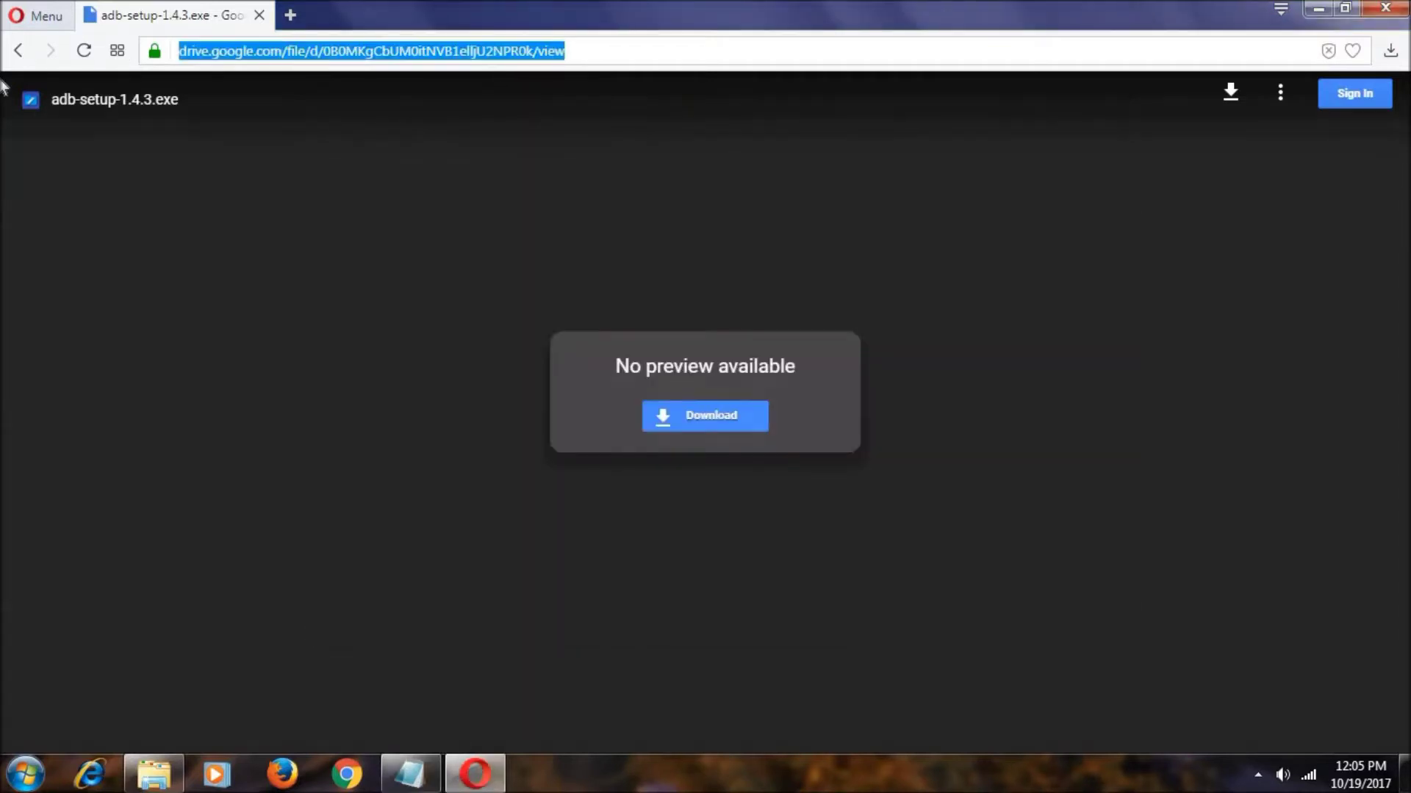
{"action": "key", "text": "BackSpace"}
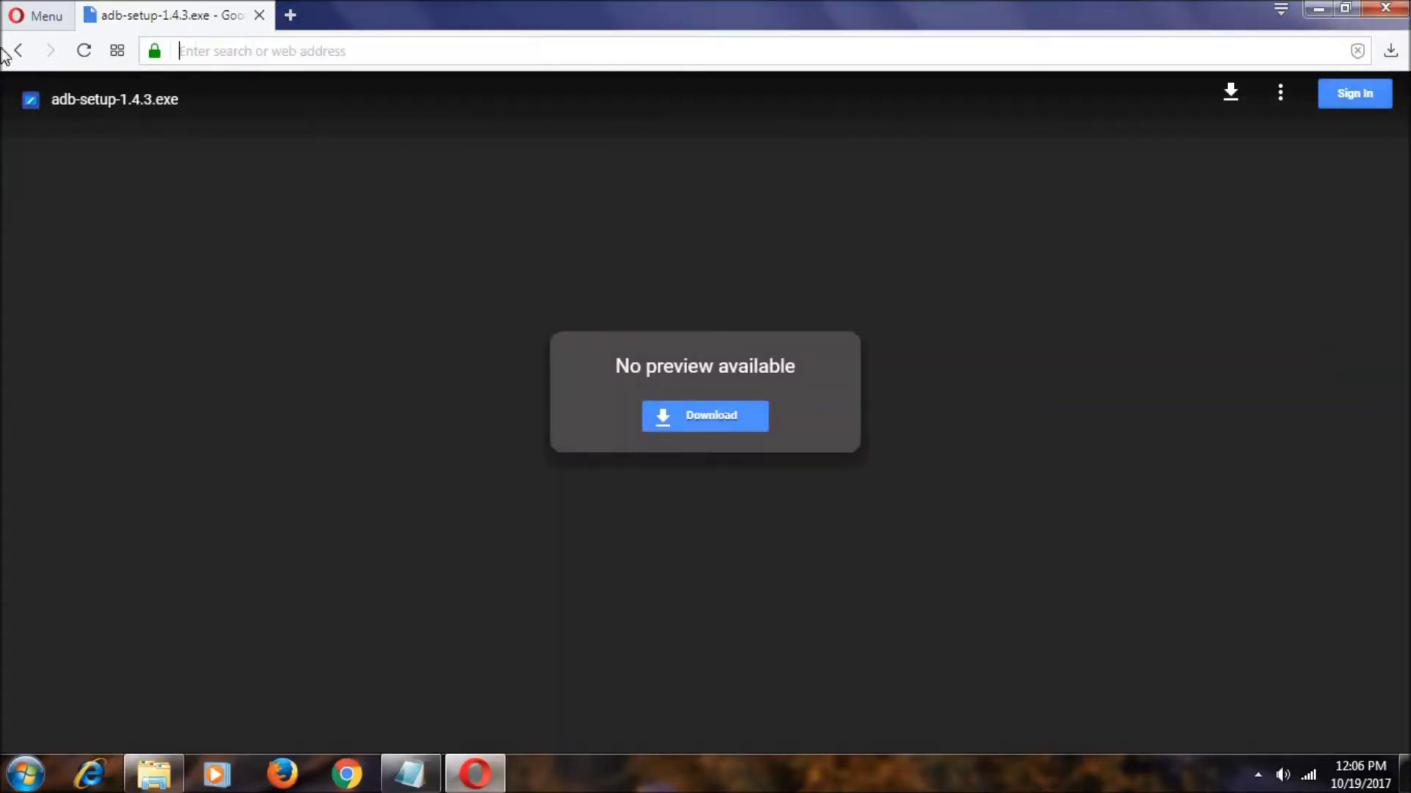
{"action": "right_click", "coordinate": [325, 47]}
{"action": "left_click", "coordinate": [345, 142]}
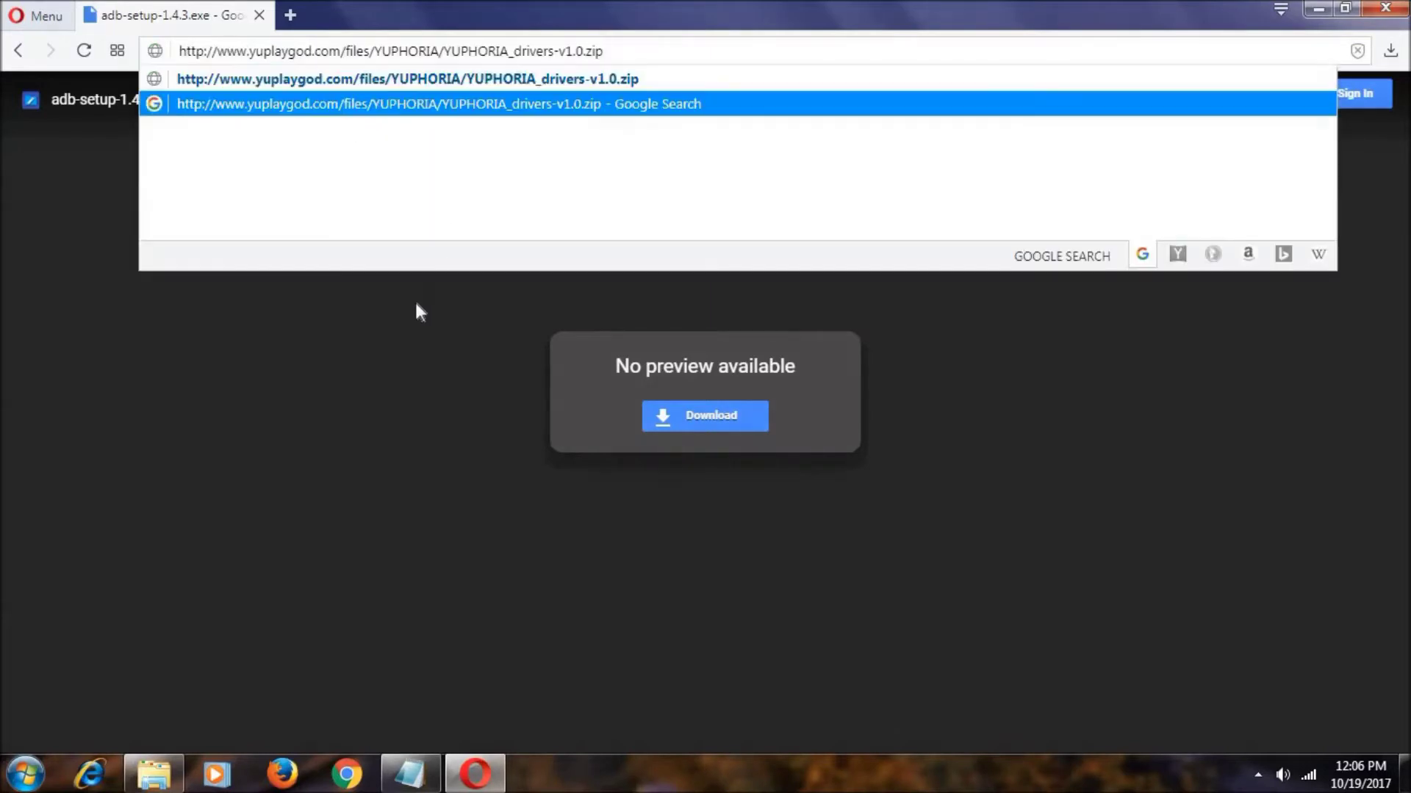
{"action": "key", "text": "Return"}
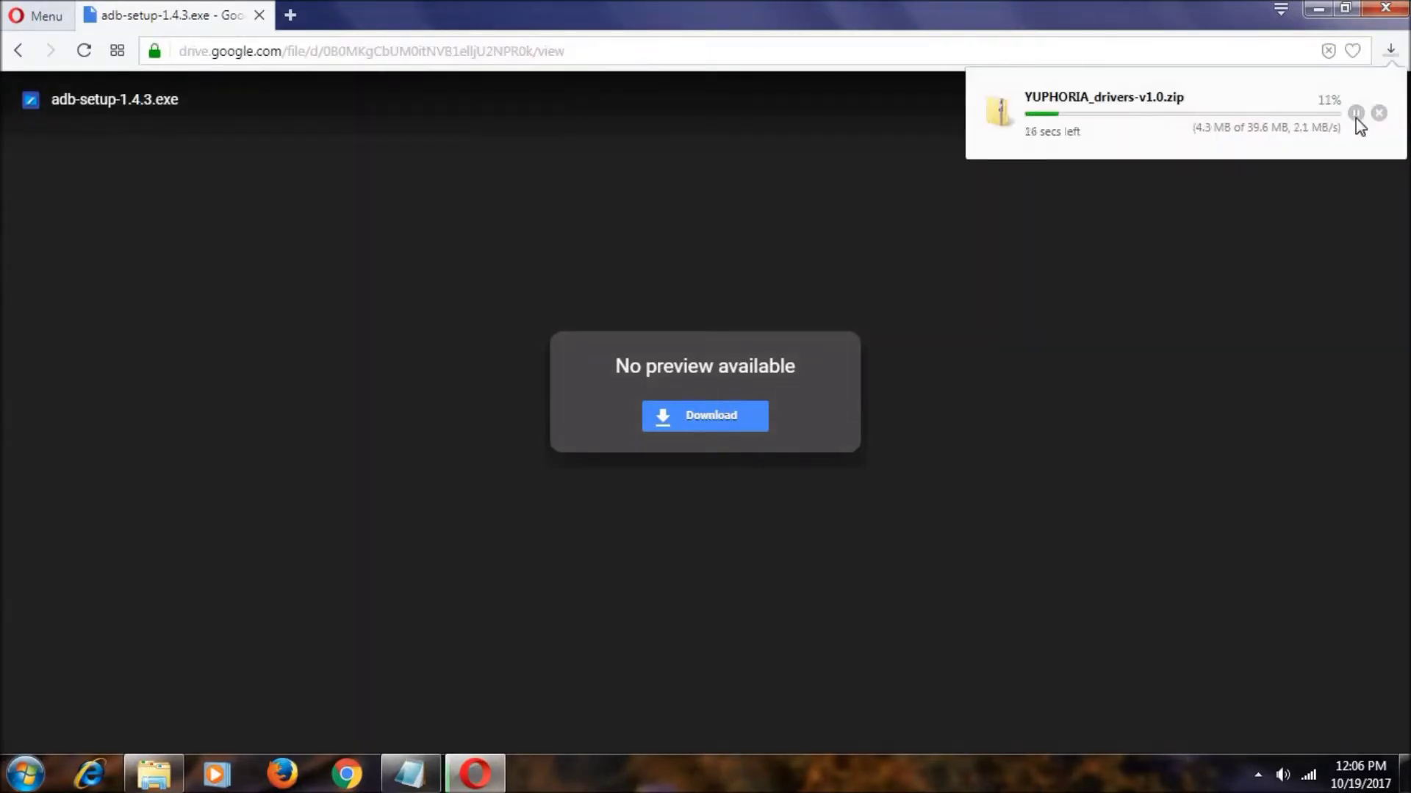
{"action": "left_click", "coordinate": [1375, 114]}
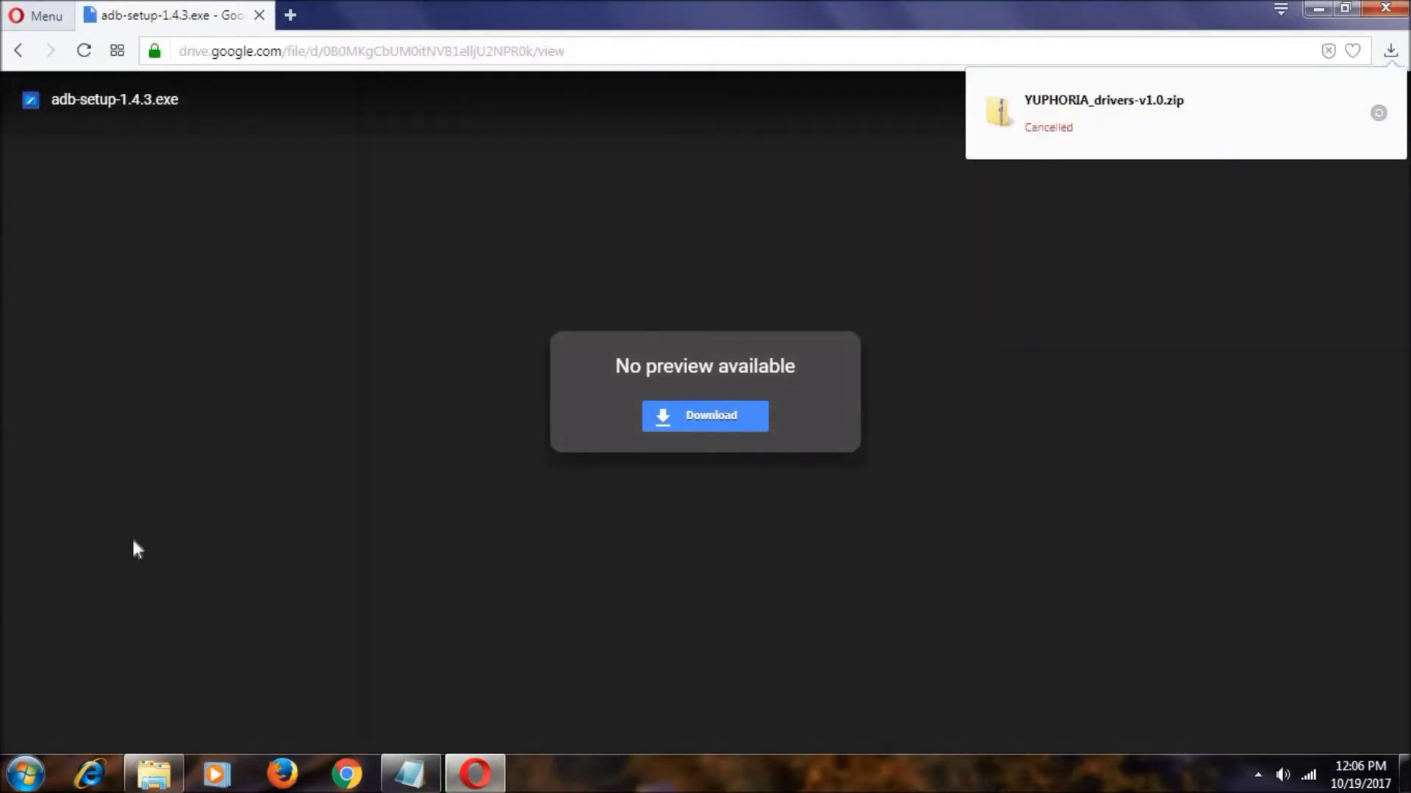
{"action": "left_click", "coordinate": [410, 773]}
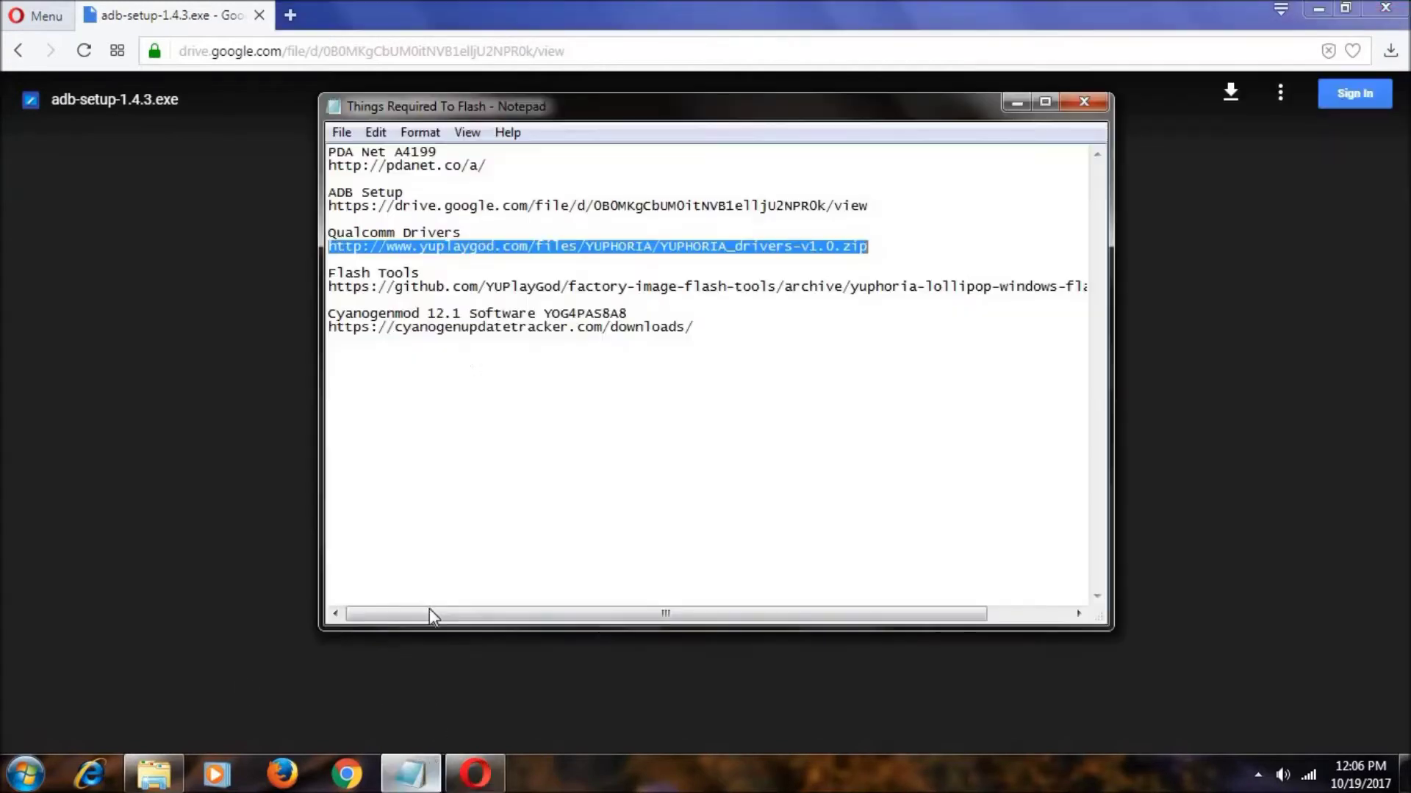
- Download the factory-image-flash-tools yuphoria-lollipop zip from the copied Flash Tools GitHub link
{"action": "left_click_drag", "start_coordinate": [331, 292], "coordinate": [986, 301]}
{"action": "right_click", "coordinate": [924, 293]}
{"action": "left_click", "coordinate": [971, 359]}
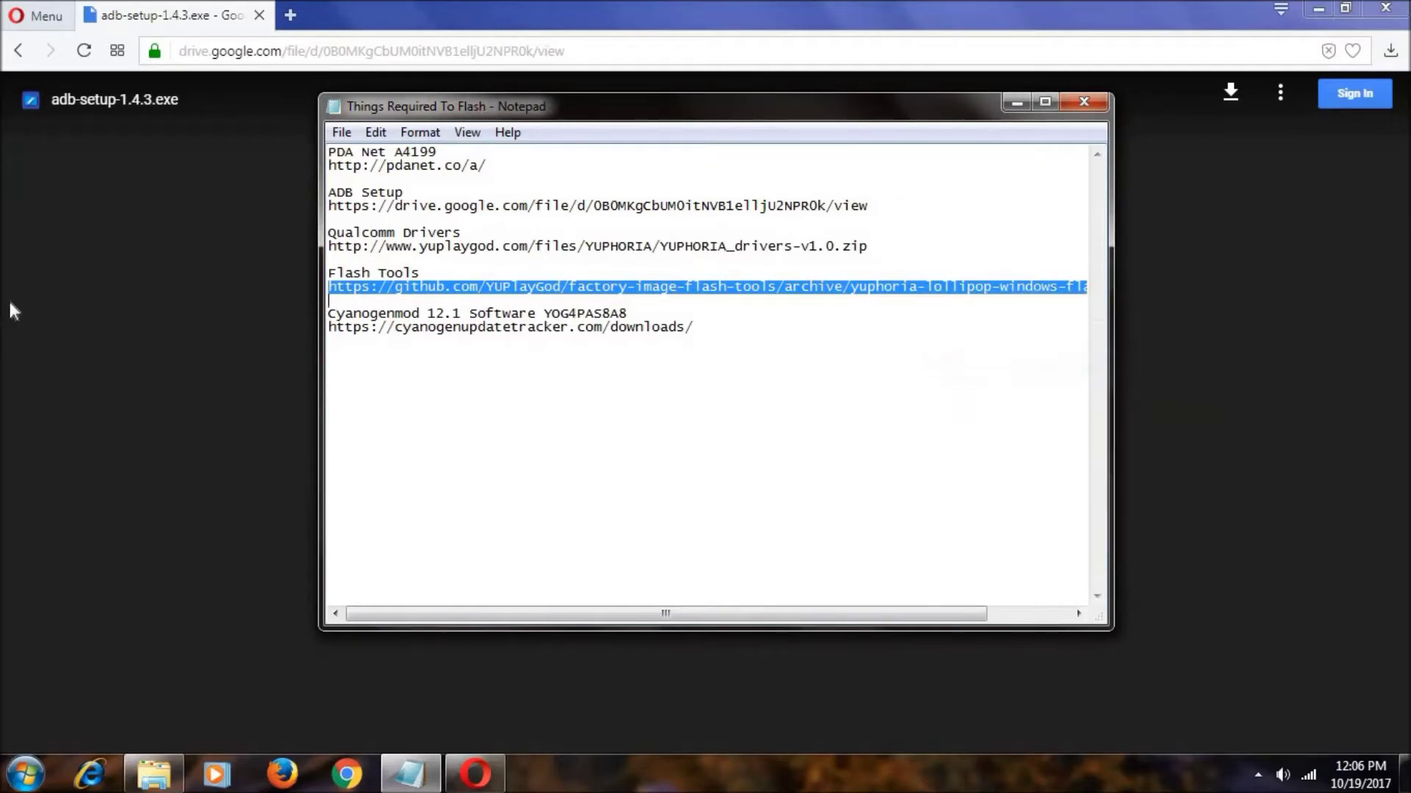
{"action": "left_click", "coordinate": [448, 86]}
{"action": "left_click", "coordinate": [624, 57]}
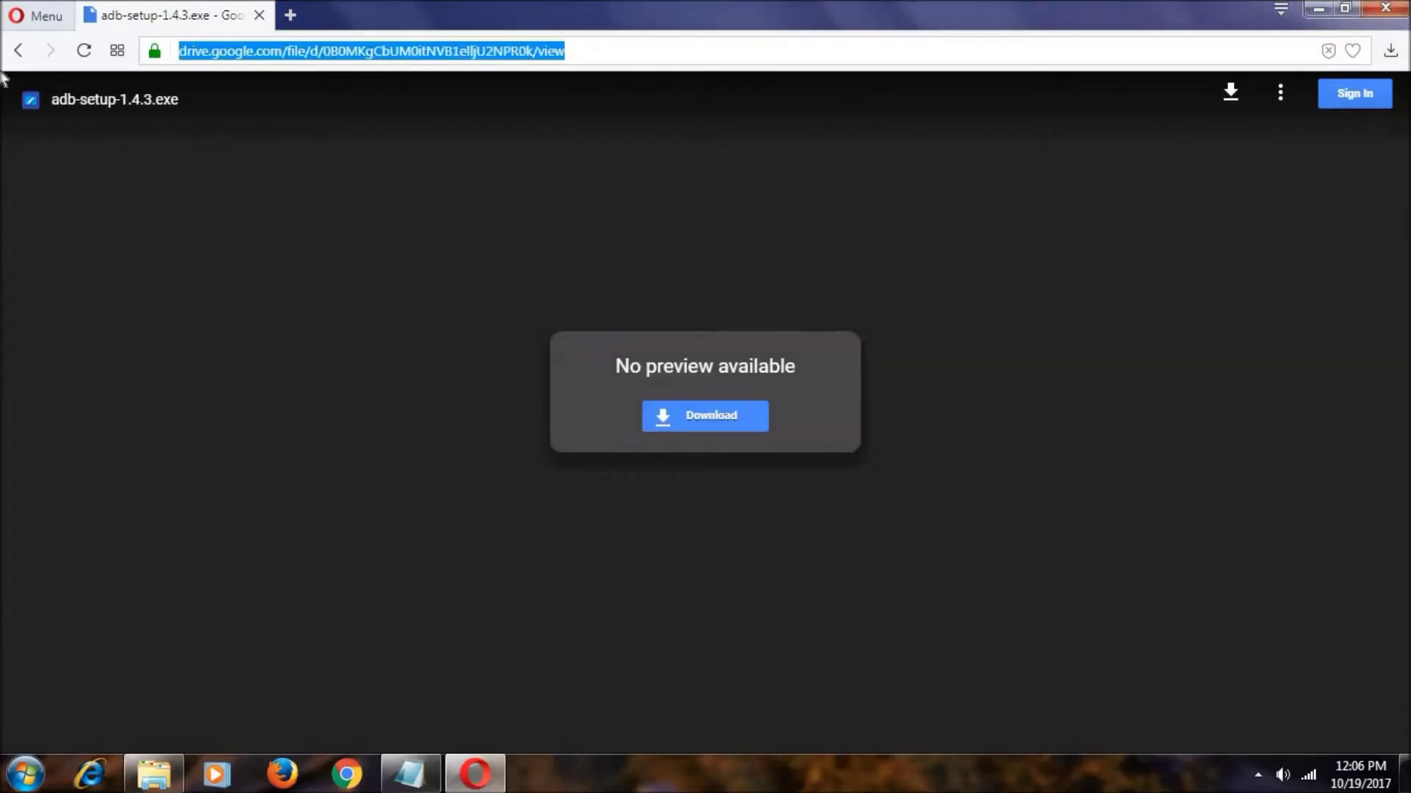
{"action": "key", "text": "BackSpace"}
{"action": "key", "text": "ctrl+v"}
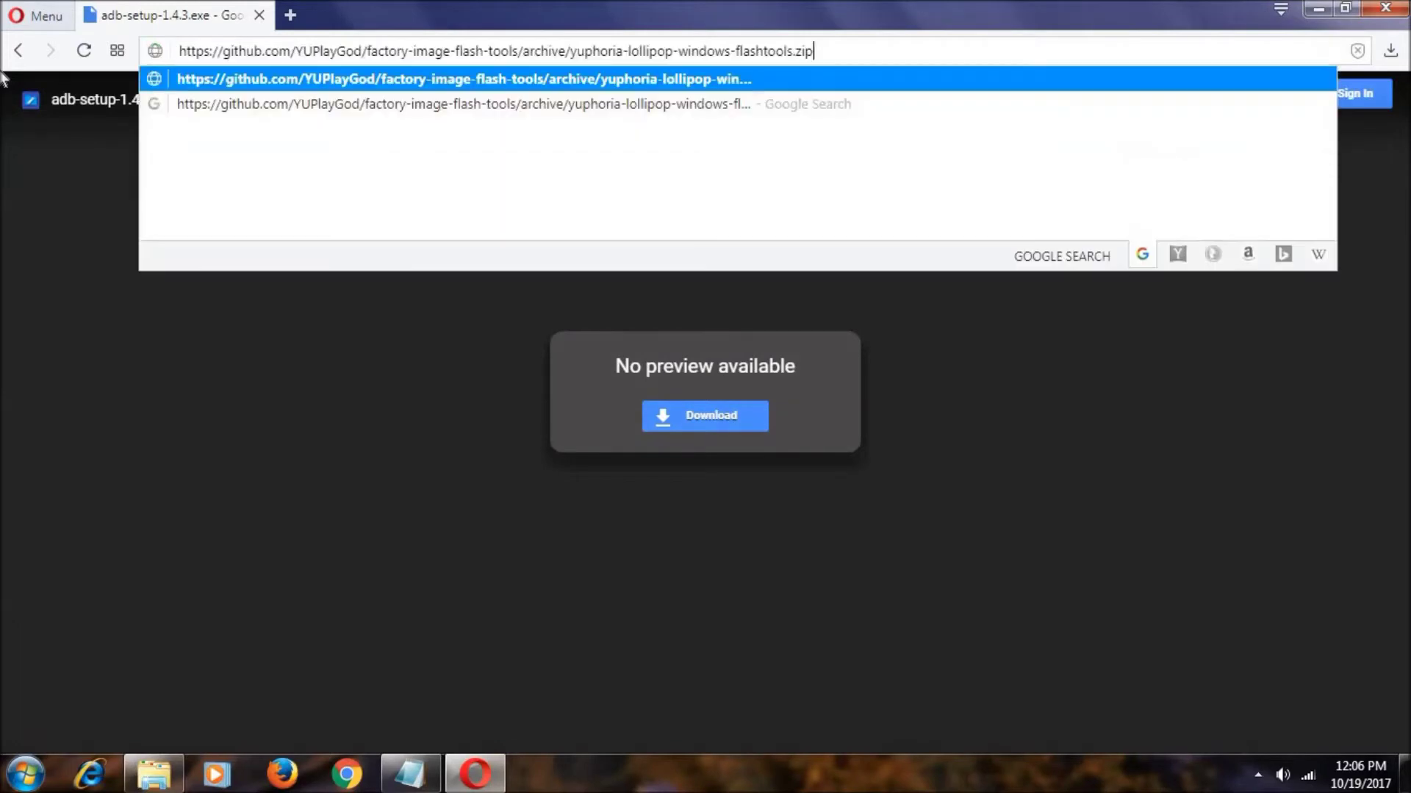
{"action": "key", "text": "Return"}
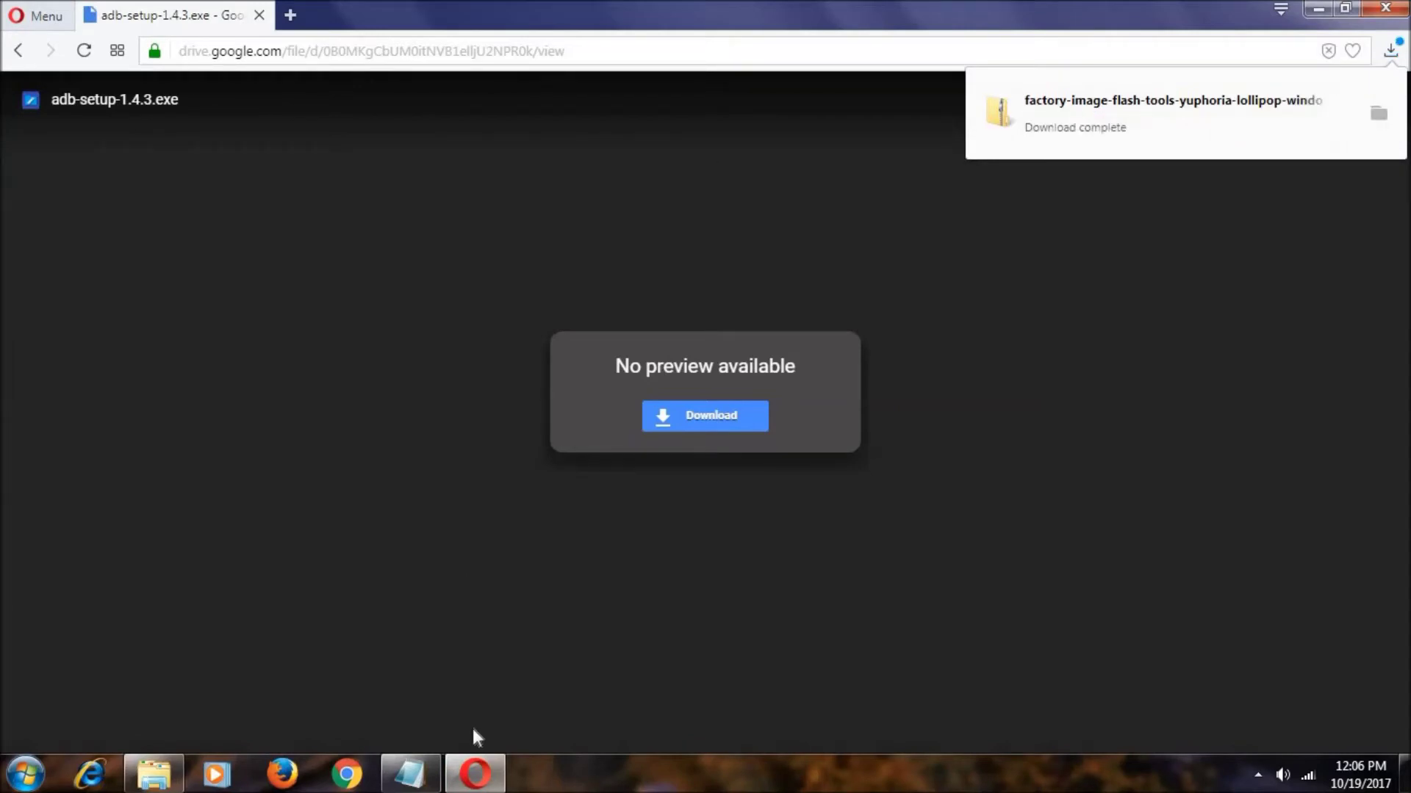
{"action": "left_click", "coordinate": [409, 774]}
- Copy the Cyanogen Update Tracker downloads link from the CyanogenMod 12.1 notes
{"action": "left_click_drag", "start_coordinate": [696, 327], "coordinate": [543, 313]}
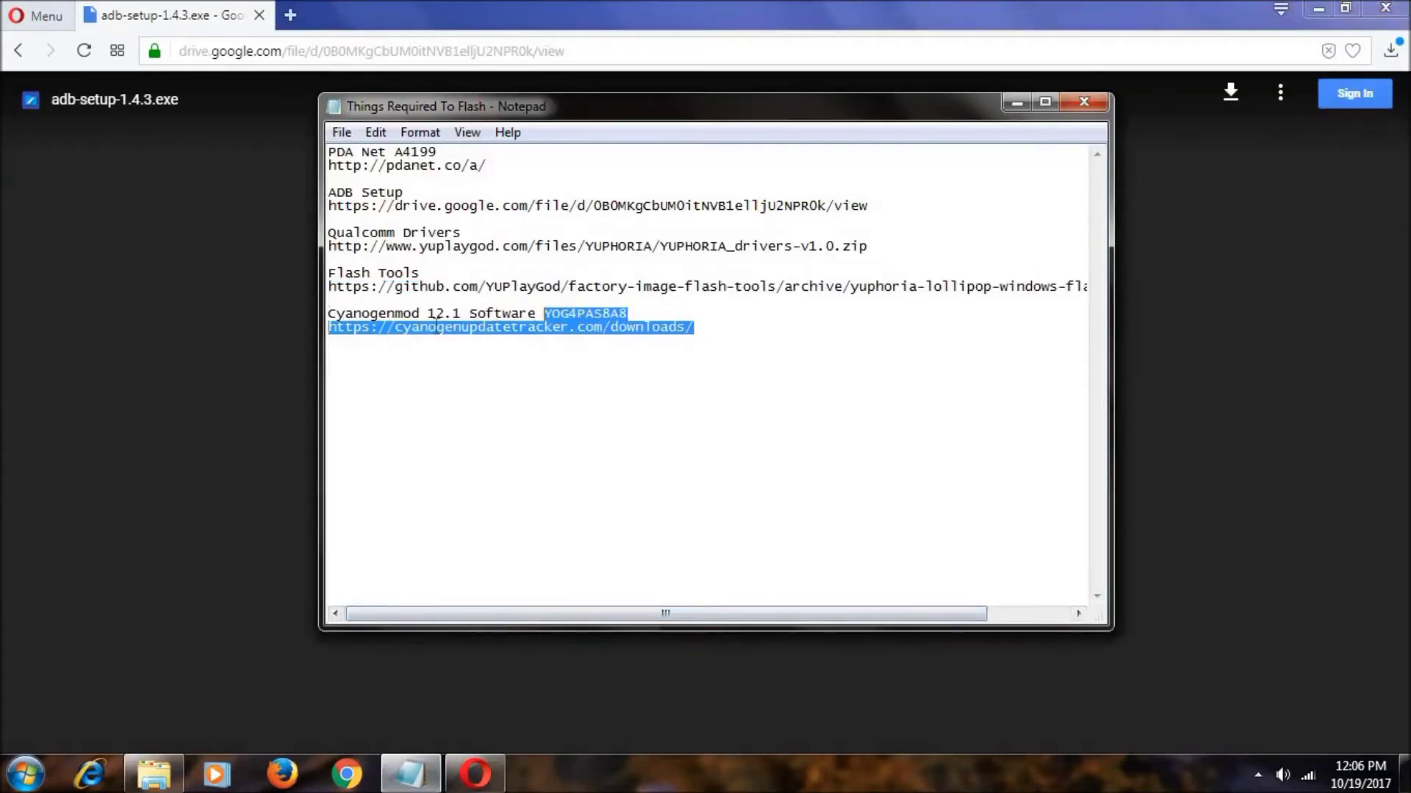
{"action": "left_click_drag", "start_coordinate": [438, 326], "coordinate": [321, 327]}
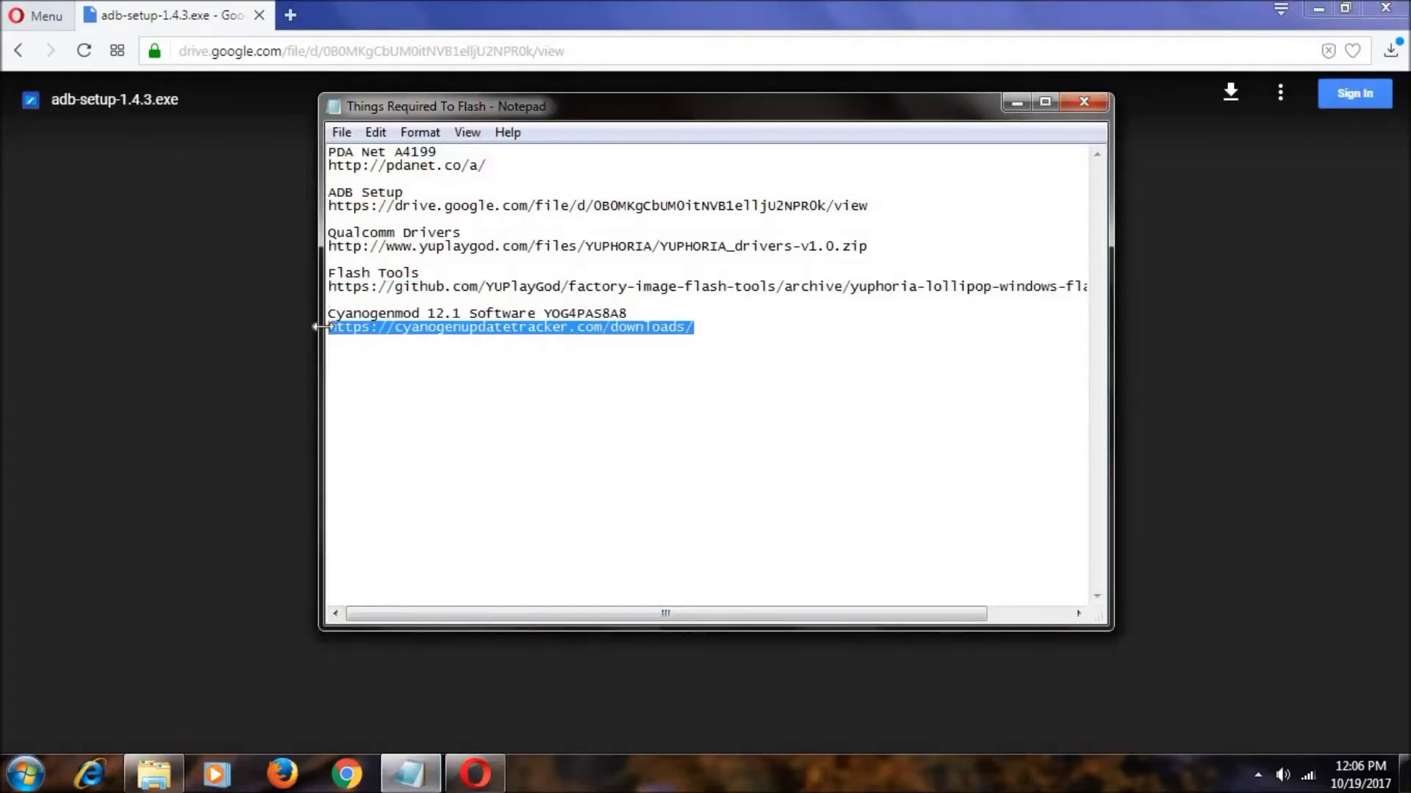
{"action": "right_click", "coordinate": [382, 332]}
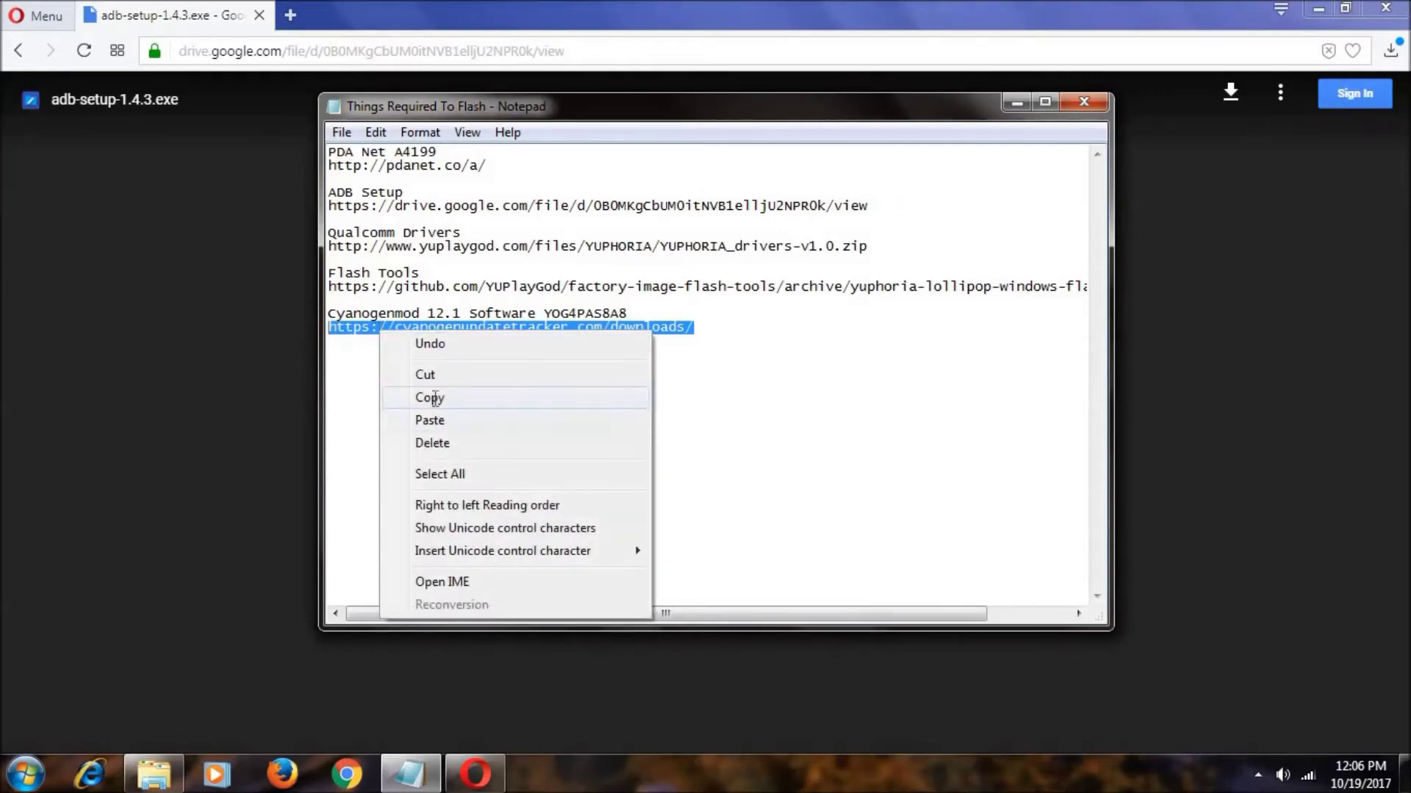
{"action": "left_click", "coordinate": [435, 397]}
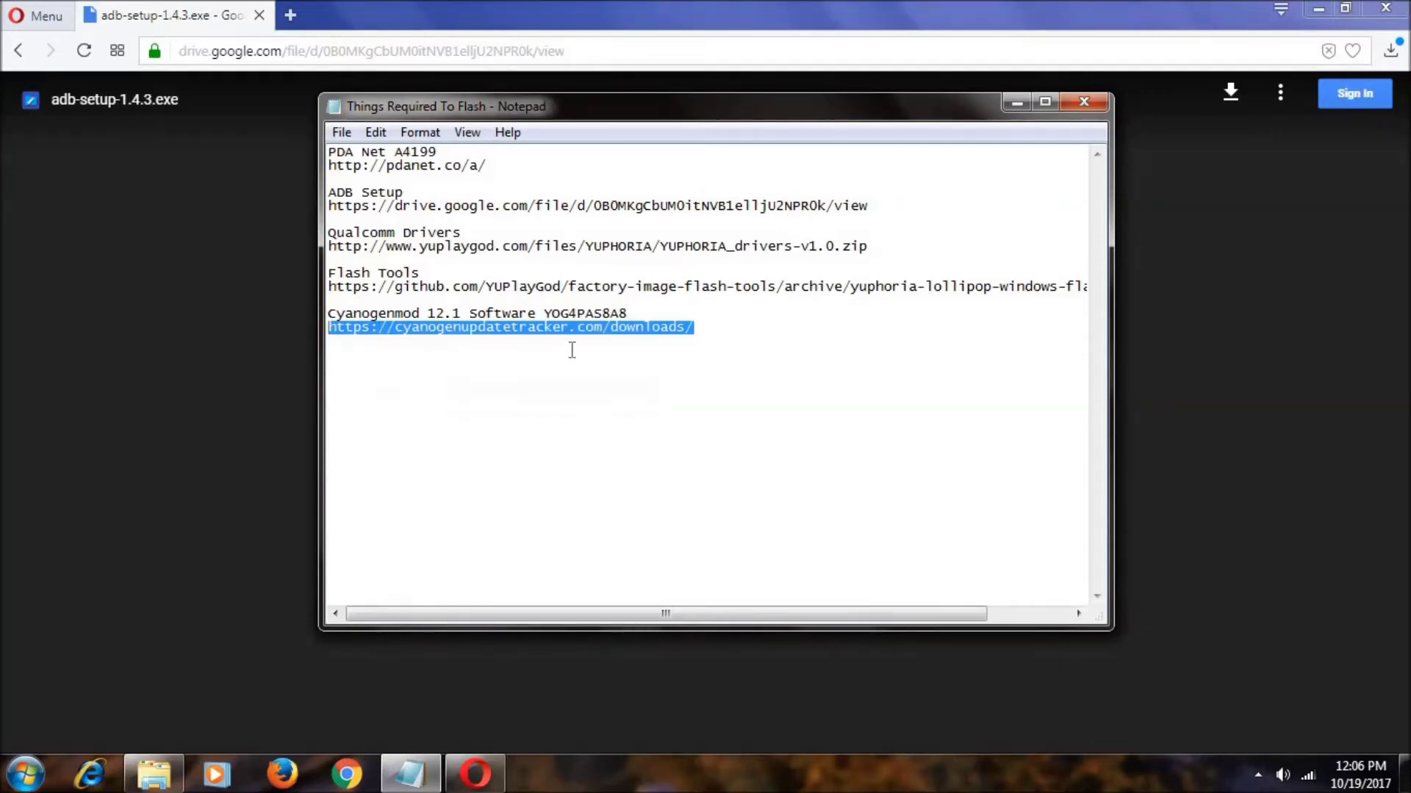
- Load the tracker in Opera and download the YU Yuphoria cm-12.1 fastboot zip from Fastboot packages
{"action": "left_click", "coordinate": [145, 311]}
{"action": "left_click_drag", "start_coordinate": [599, 51], "coordinate": [3, 55]}
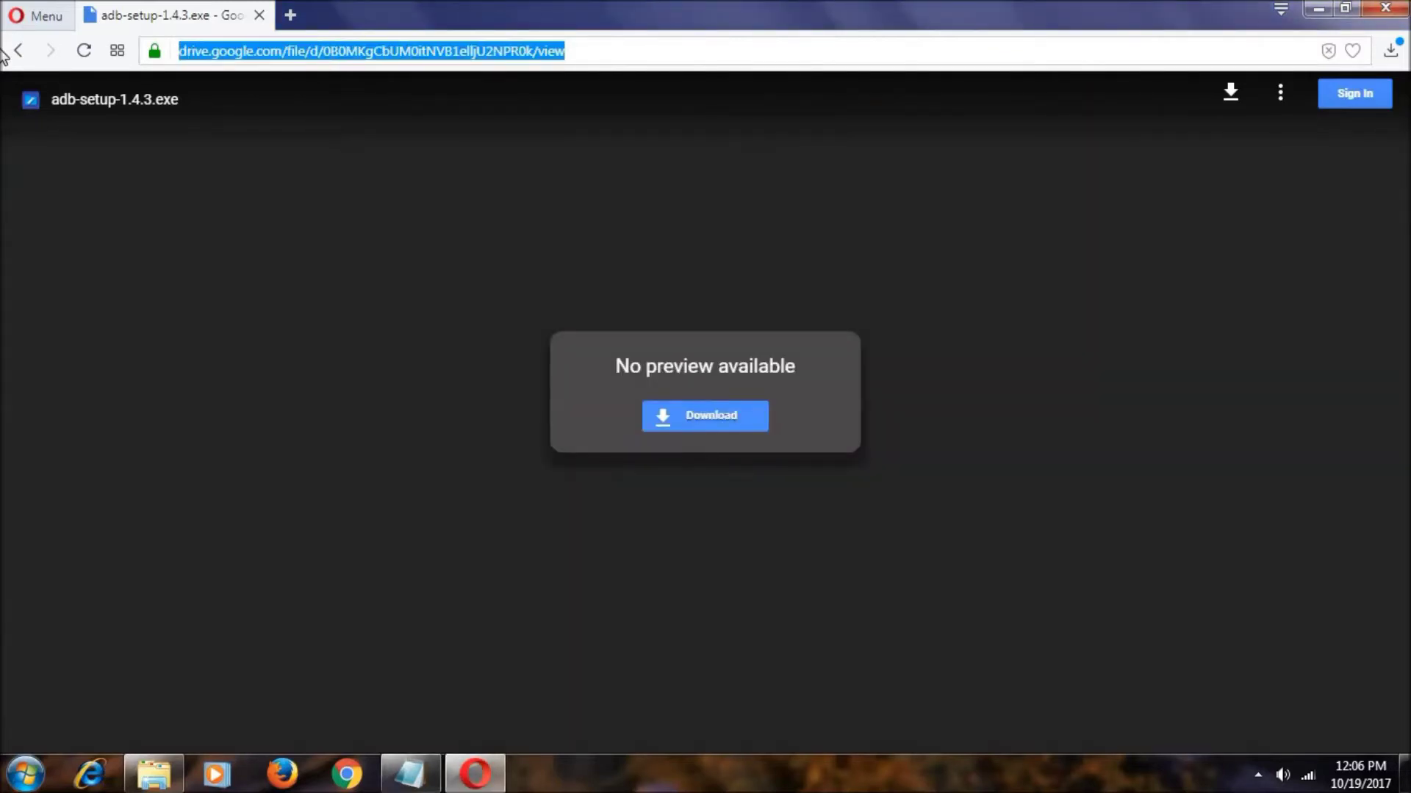
{"action": "key", "text": "ctrl+x"}
{"action": "right_click", "coordinate": [317, 59]}
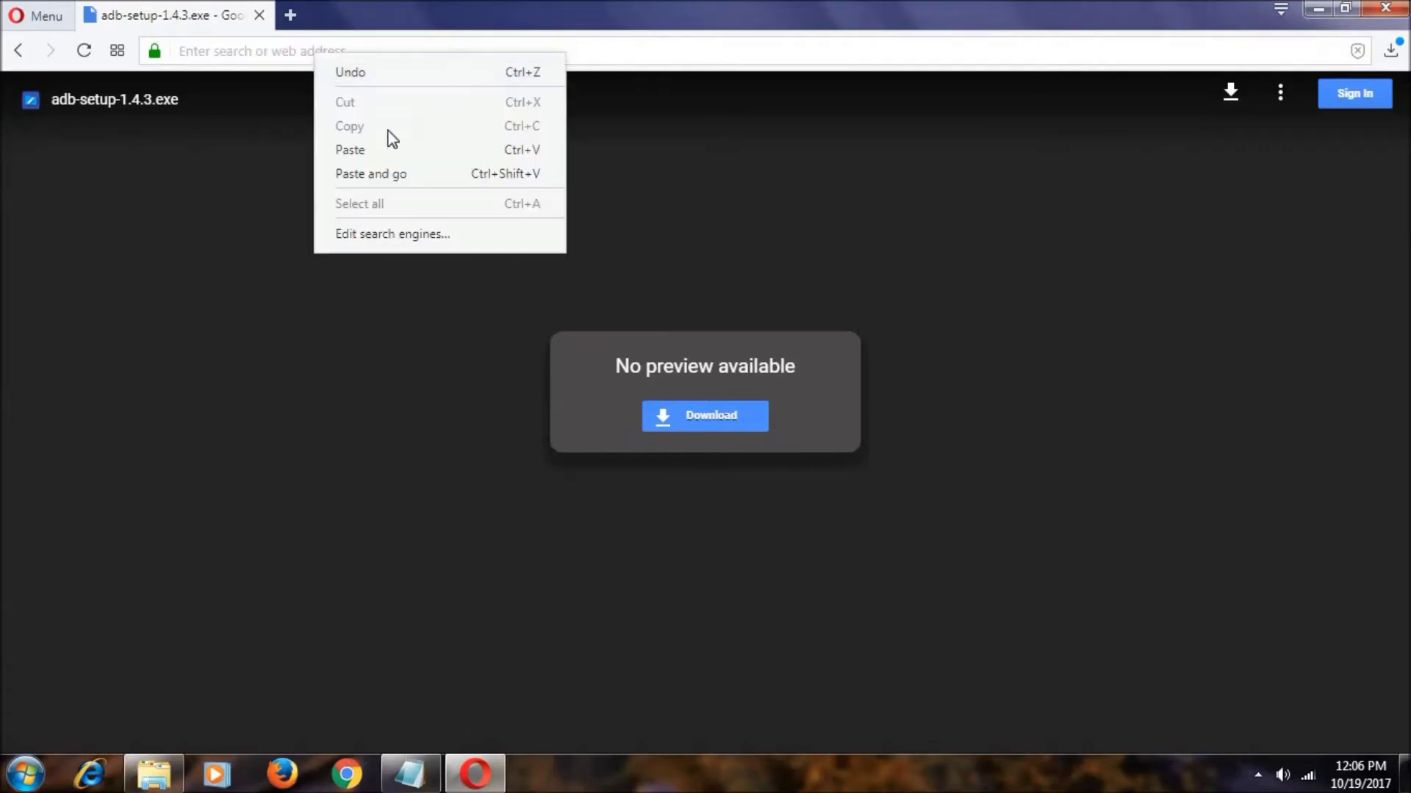
{"action": "left_click", "coordinate": [384, 151]}
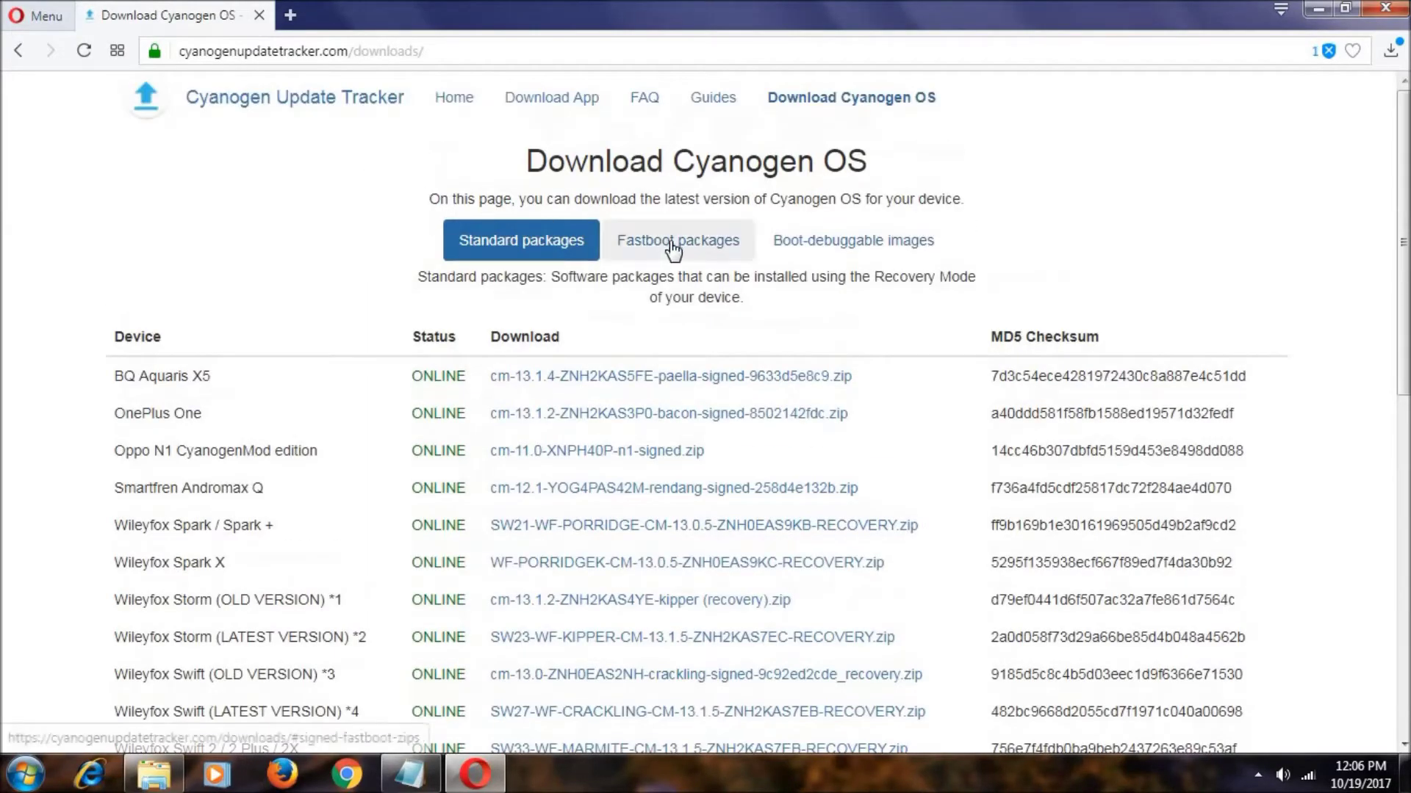
{"action": "left_click", "coordinate": [686, 241]}
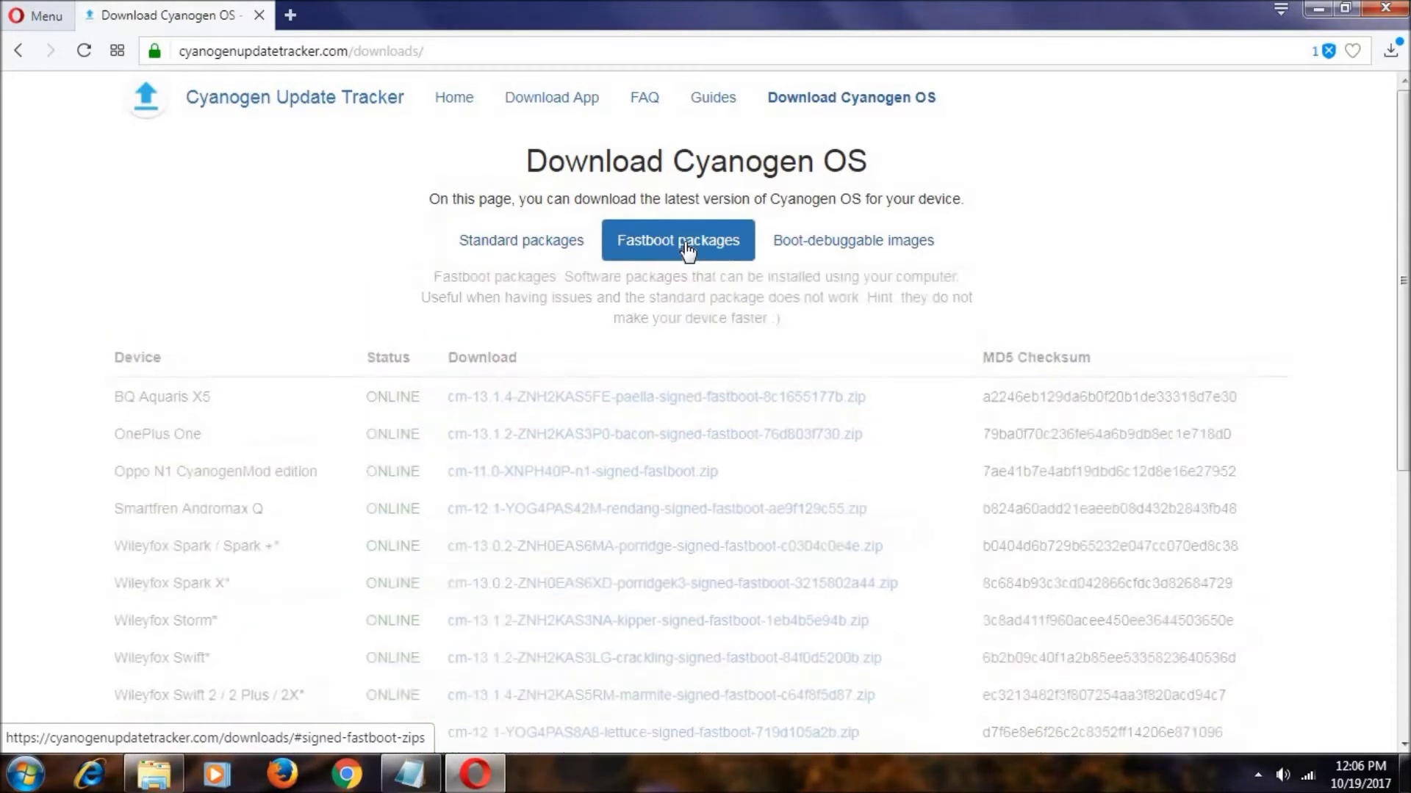
{"action": "scroll", "coordinate": [686, 241], "scroll_direction": "down", "scroll_amount": 4}
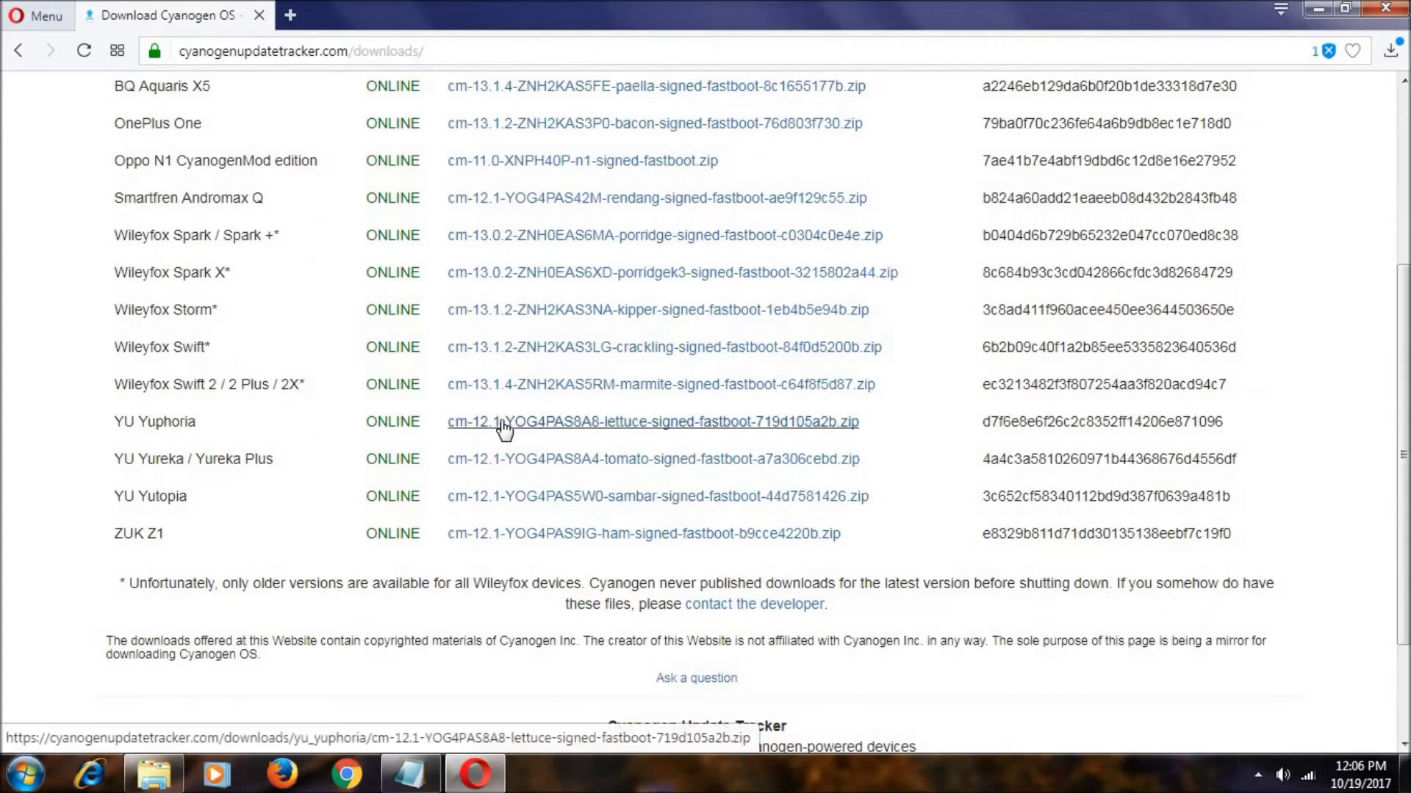
{"action": "left_click", "coordinate": [533, 423]}
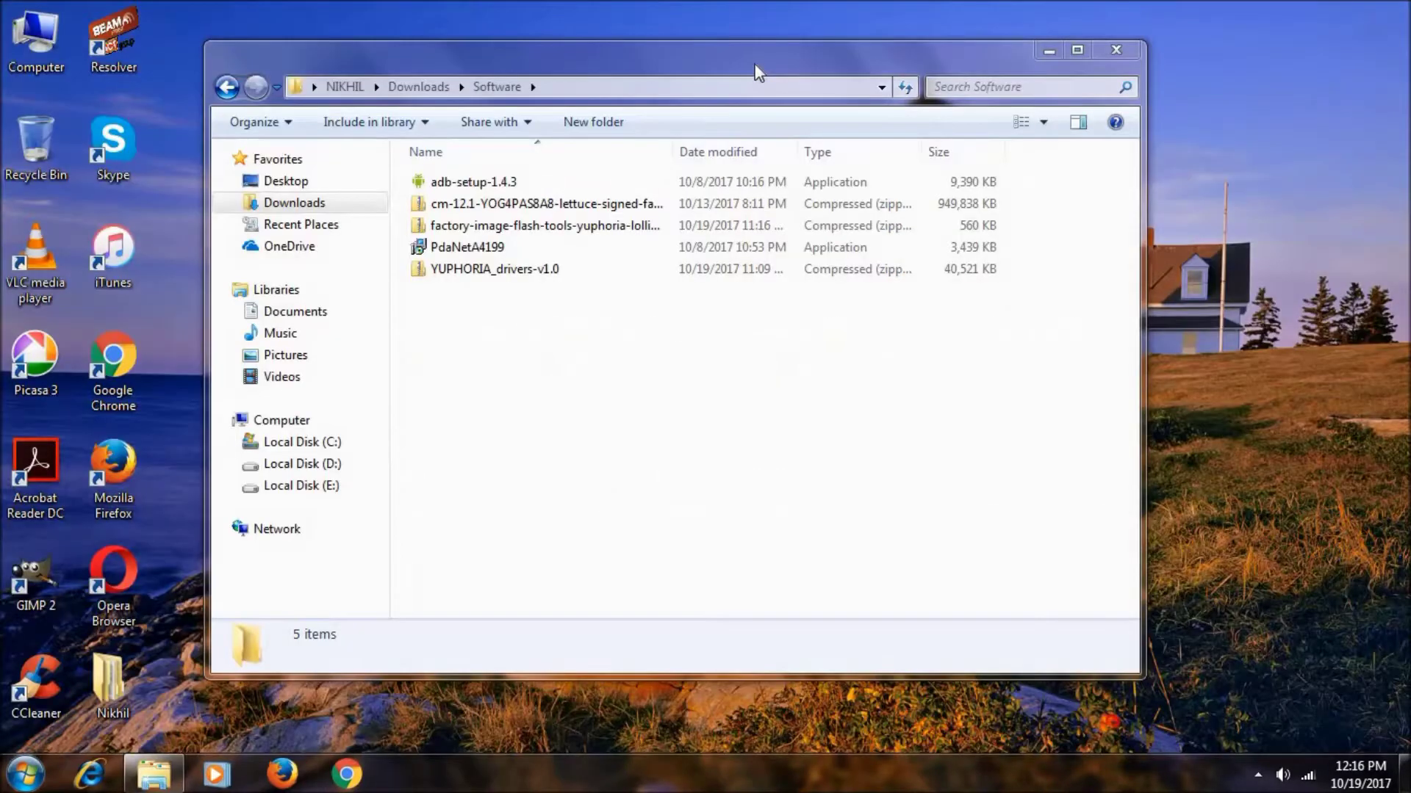
- Run adb-setup-1.4.3, answer y to install ADB and Fastboot, then close the installer
{"action": "double_click", "coordinate": [498, 183]}
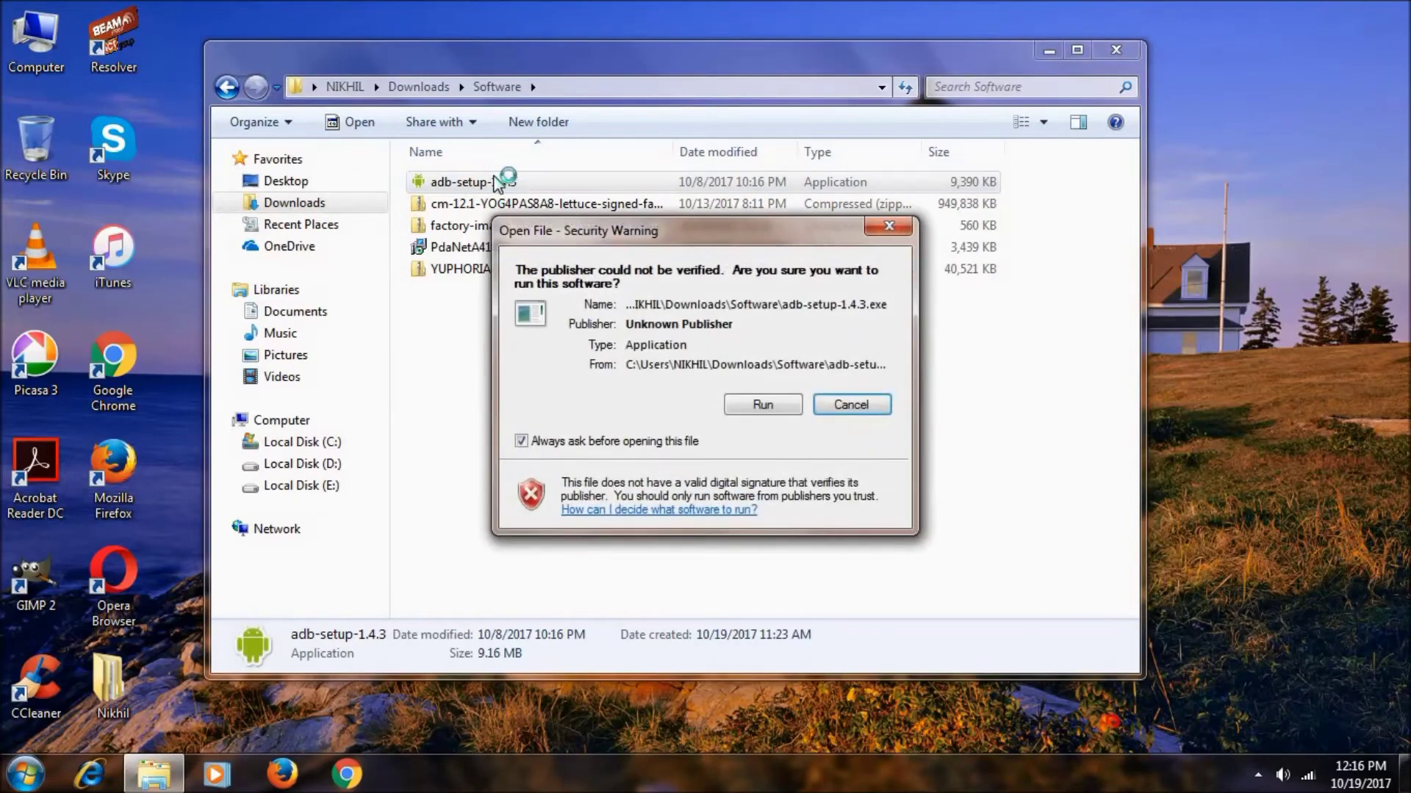
{"action": "left_click", "coordinate": [757, 404]}
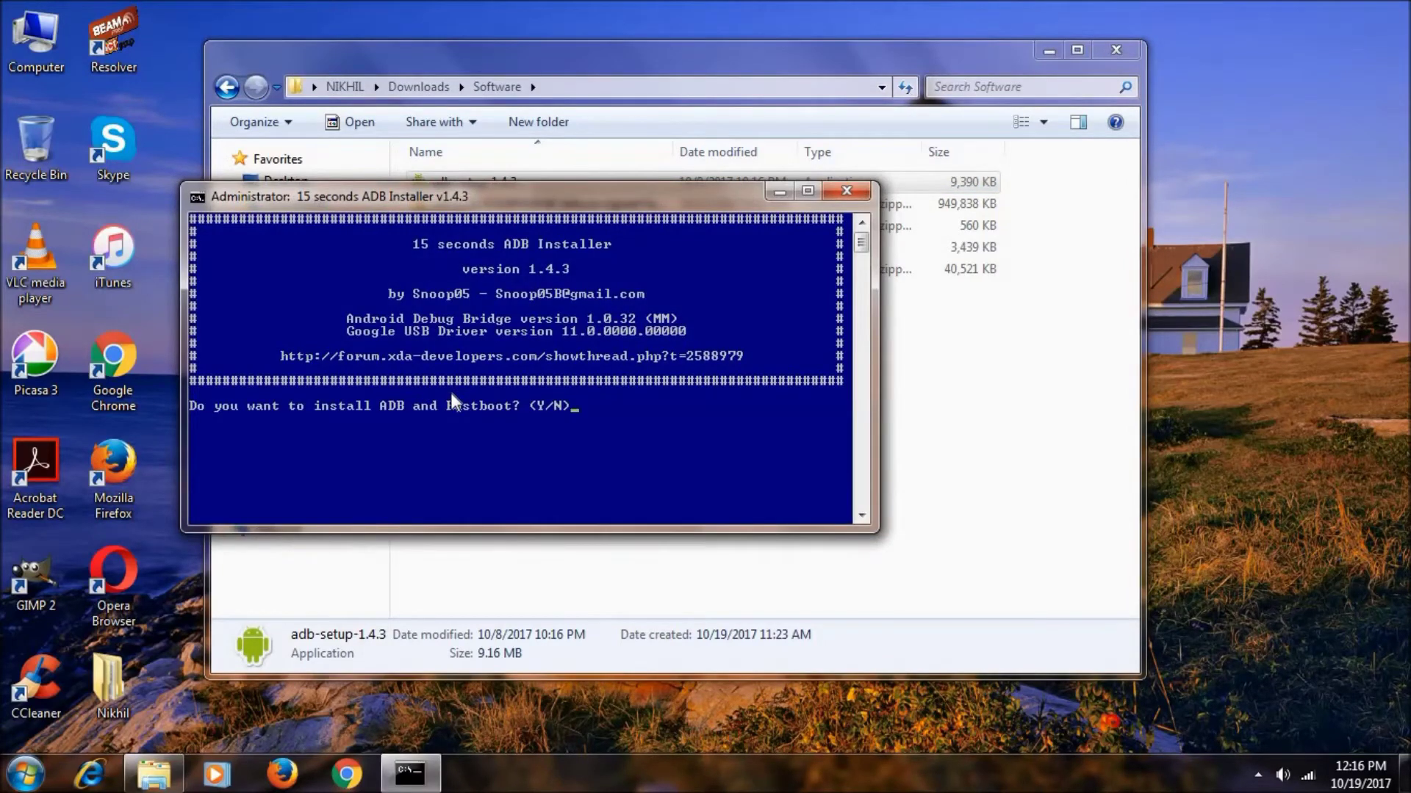
{"action": "type", "text": "y"}
{"action": "left_click", "coordinate": [854, 190]}
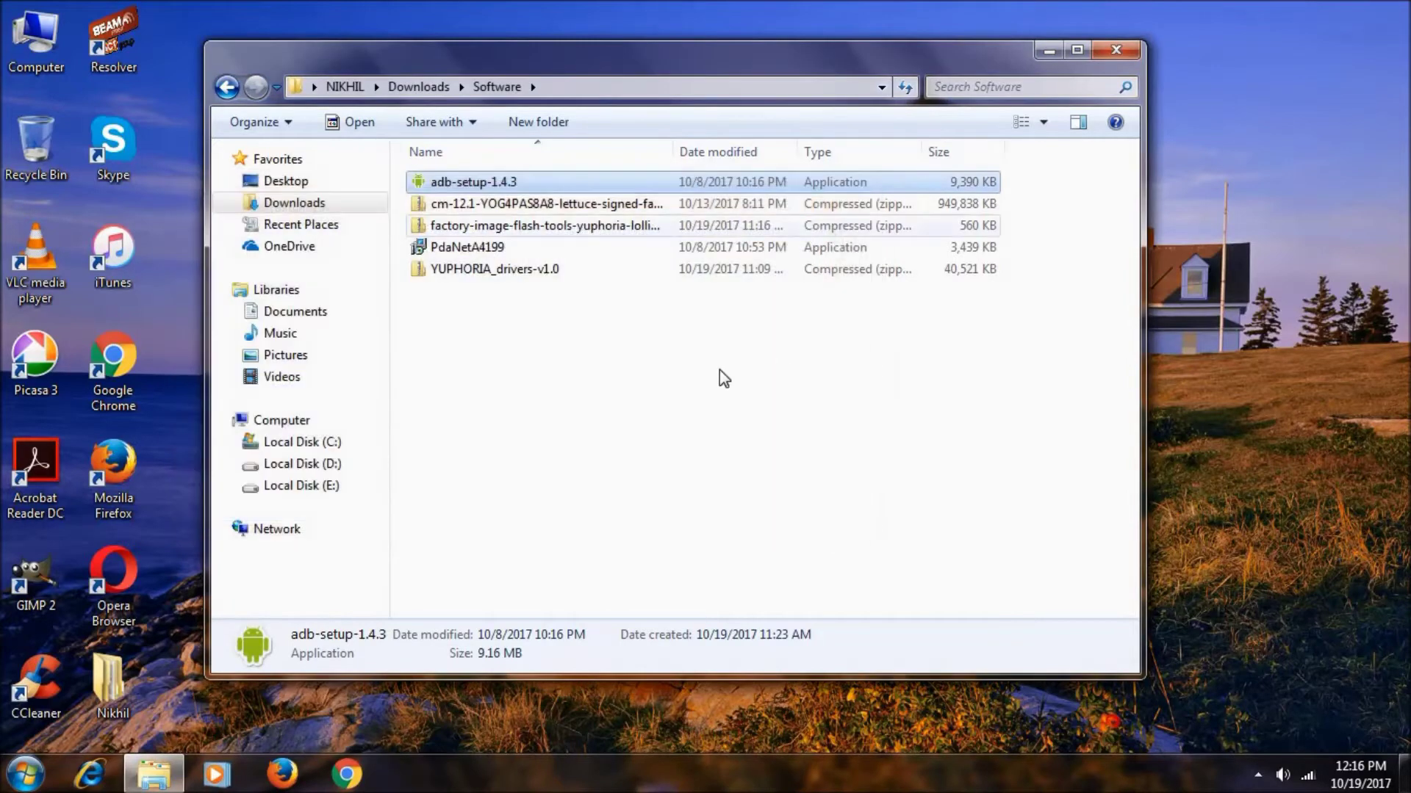
- Launch PdaNetA4199, pass the welcome page, and accept the license agreement
{"action": "left_click", "coordinate": [470, 247]}
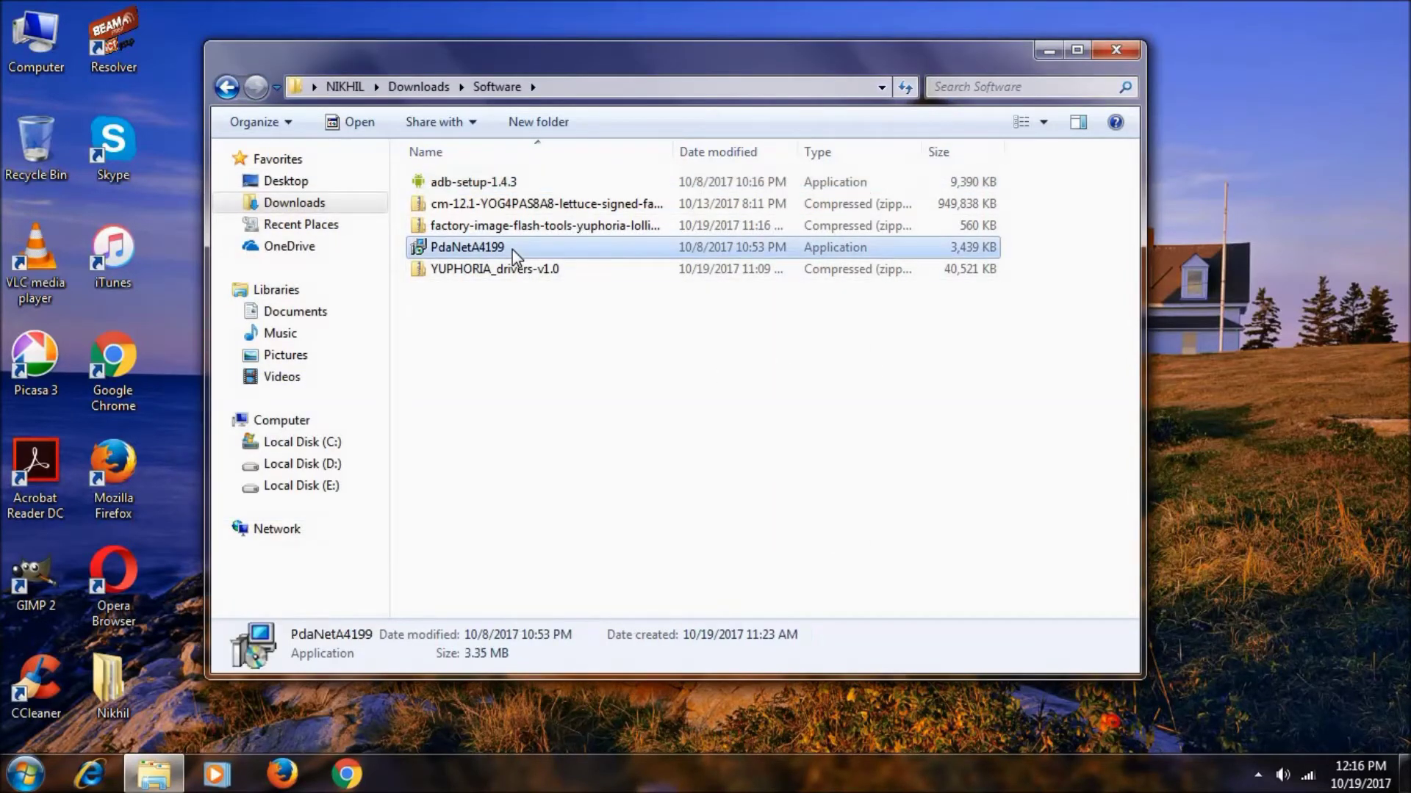
{"action": "double_click", "coordinate": [513, 249]}
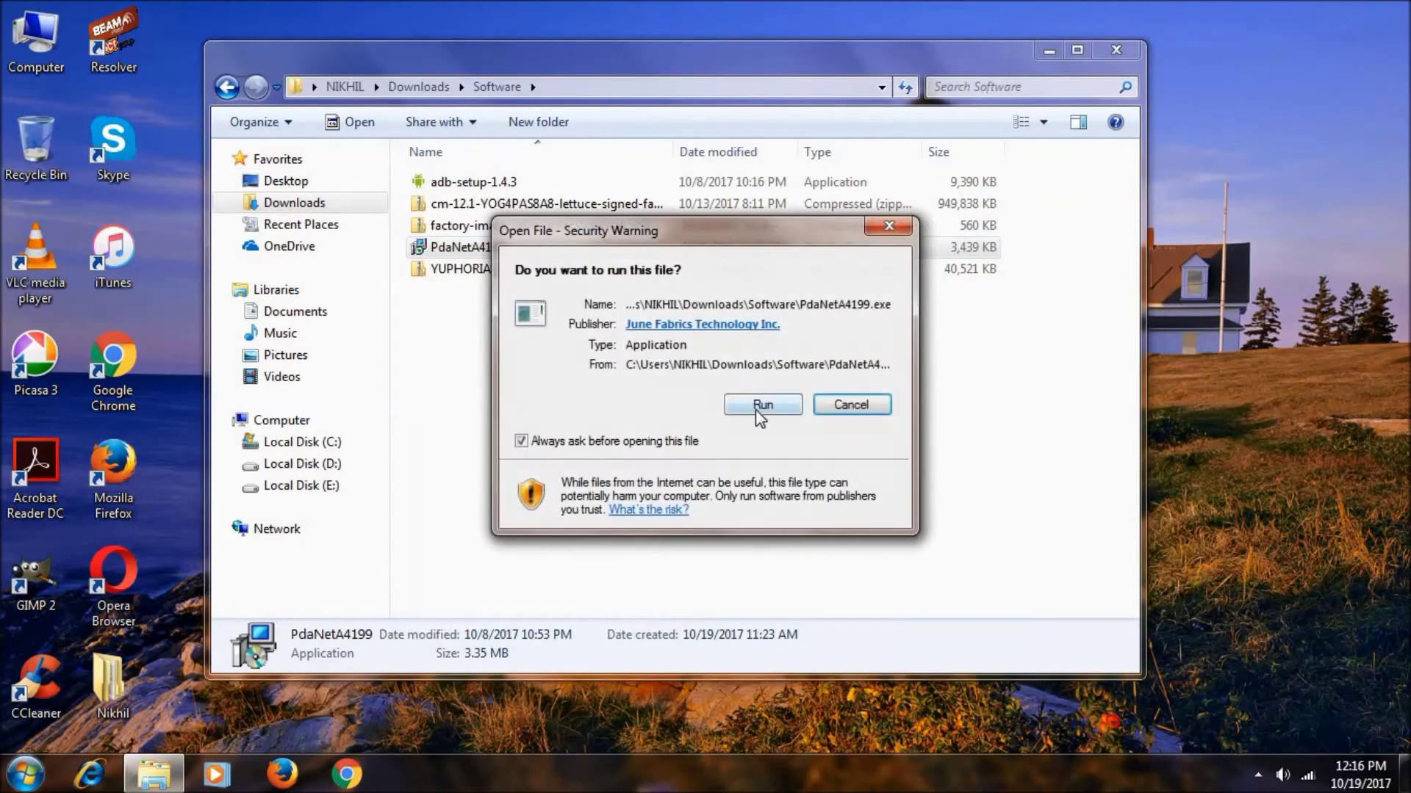
{"action": "left_click", "coordinate": [756, 409]}
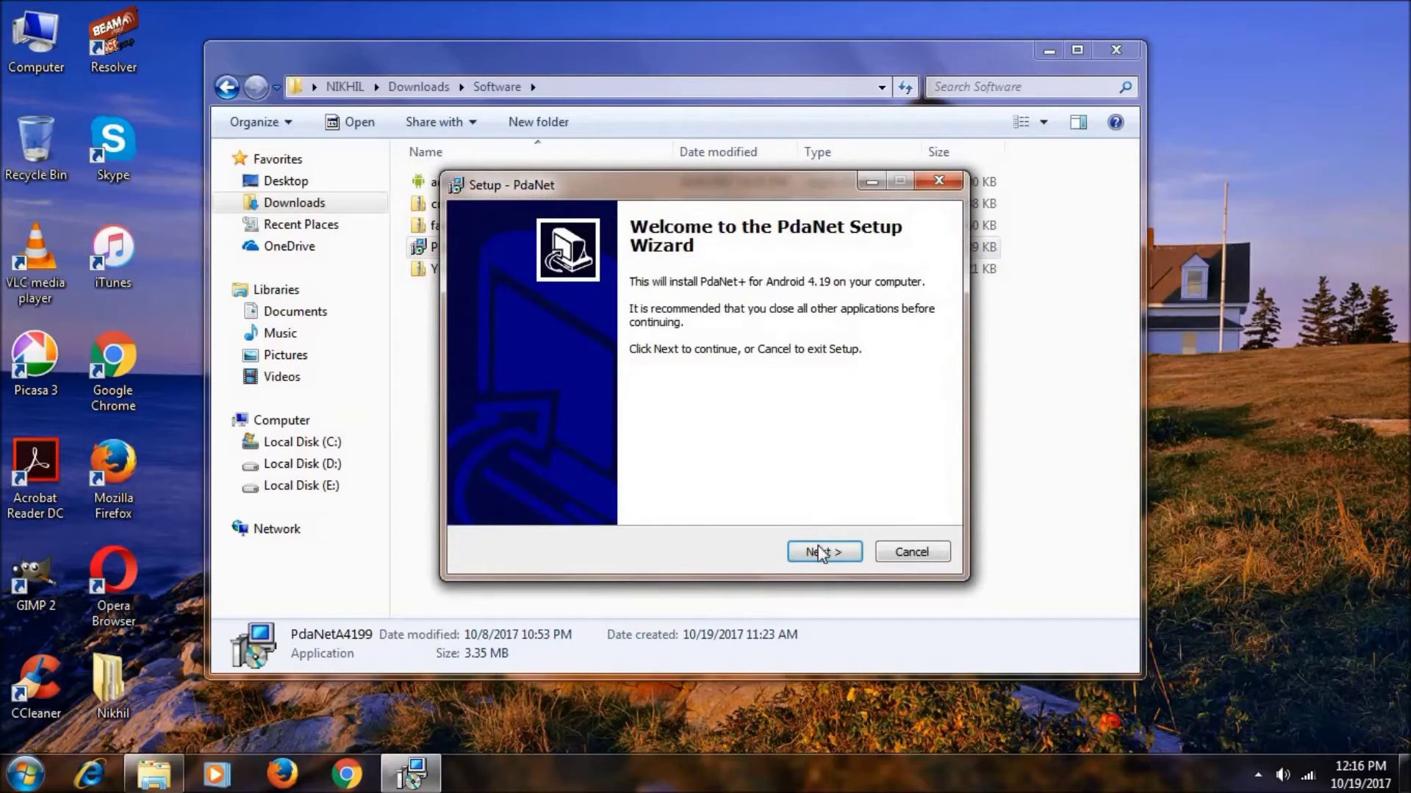
{"action": "left_click", "coordinate": [820, 553]}
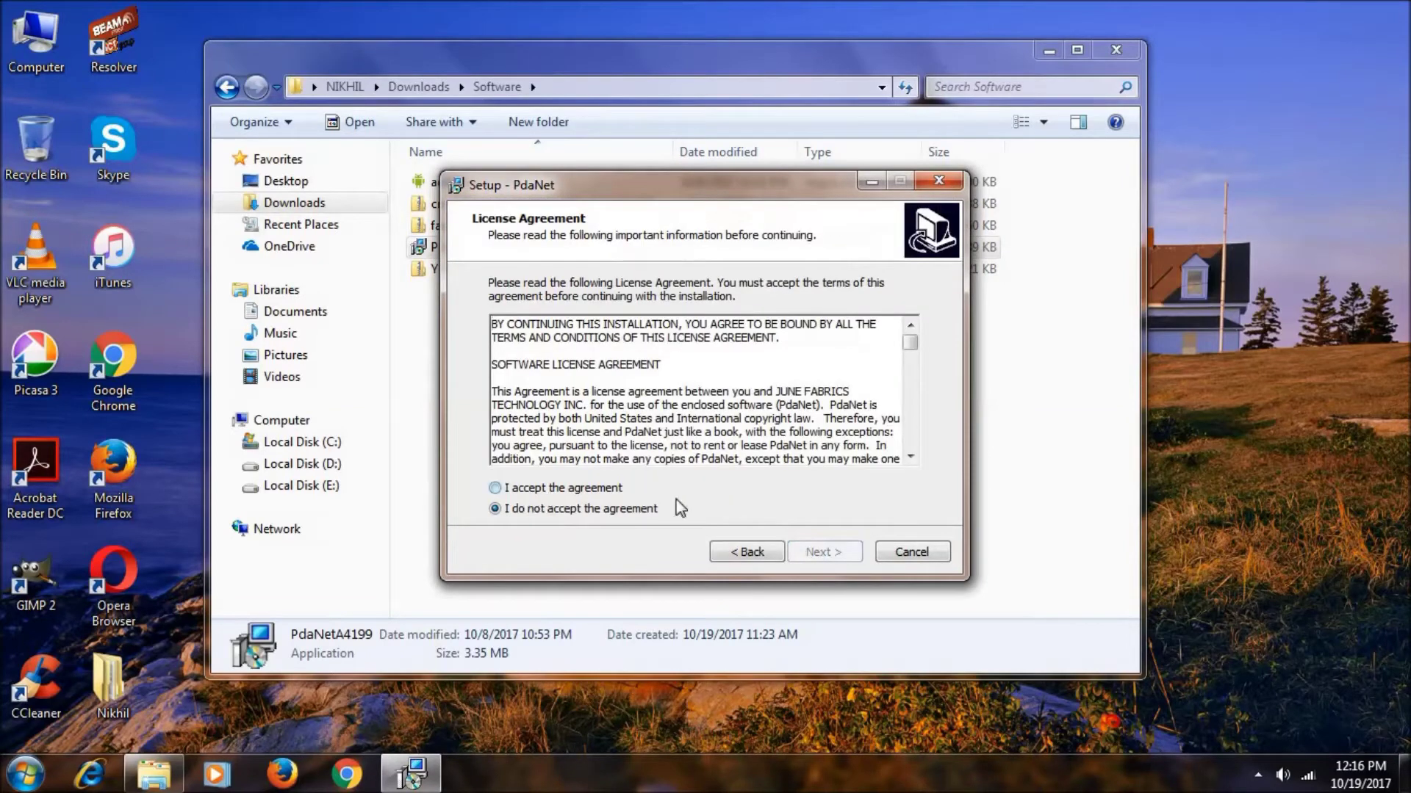
{"action": "left_click", "coordinate": [562, 488]}
{"action": "left_click", "coordinate": [824, 552]}
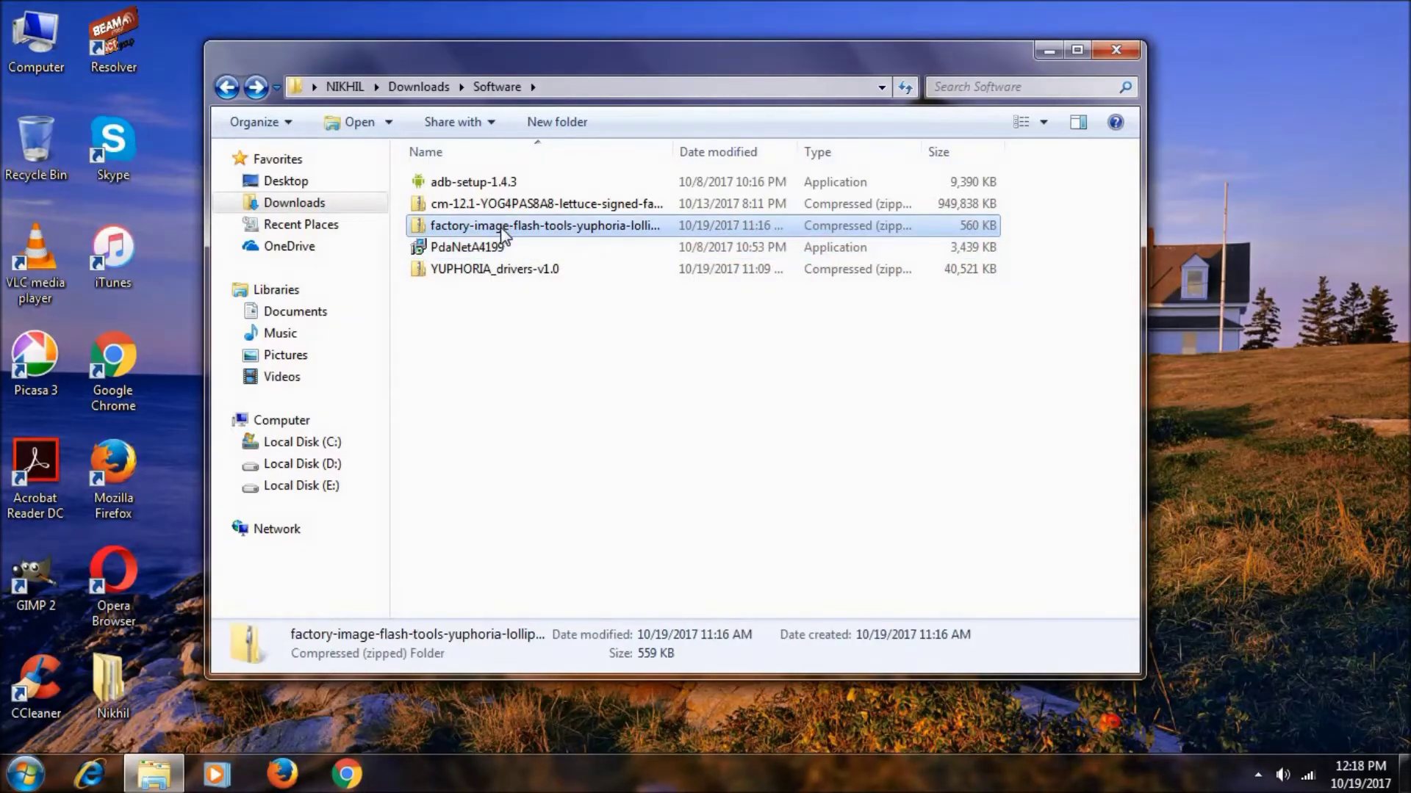
- Extract the flash tools zip into the Software folder and check the extracted folder
{"action": "right_click", "coordinate": [502, 230]}
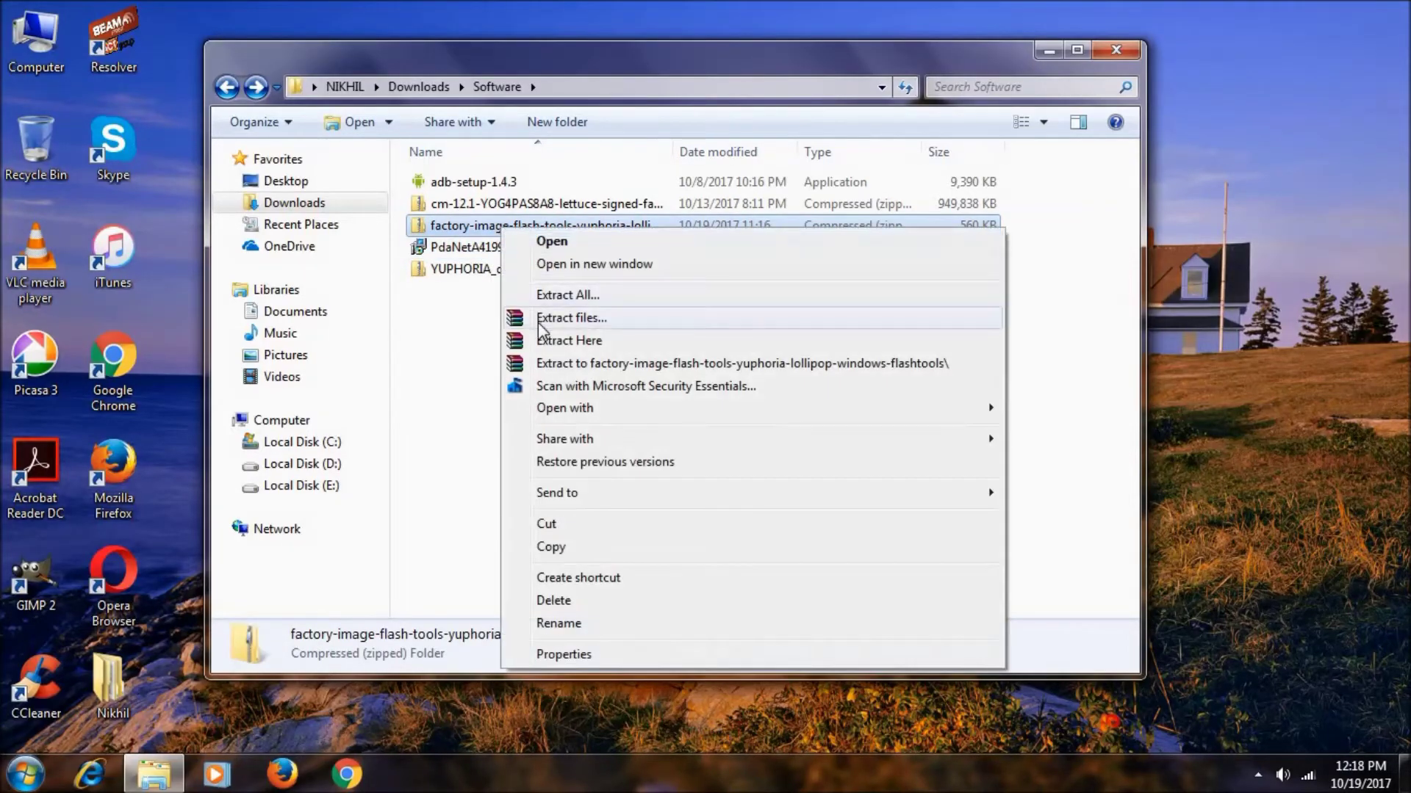
{"action": "left_click", "coordinate": [569, 341]}
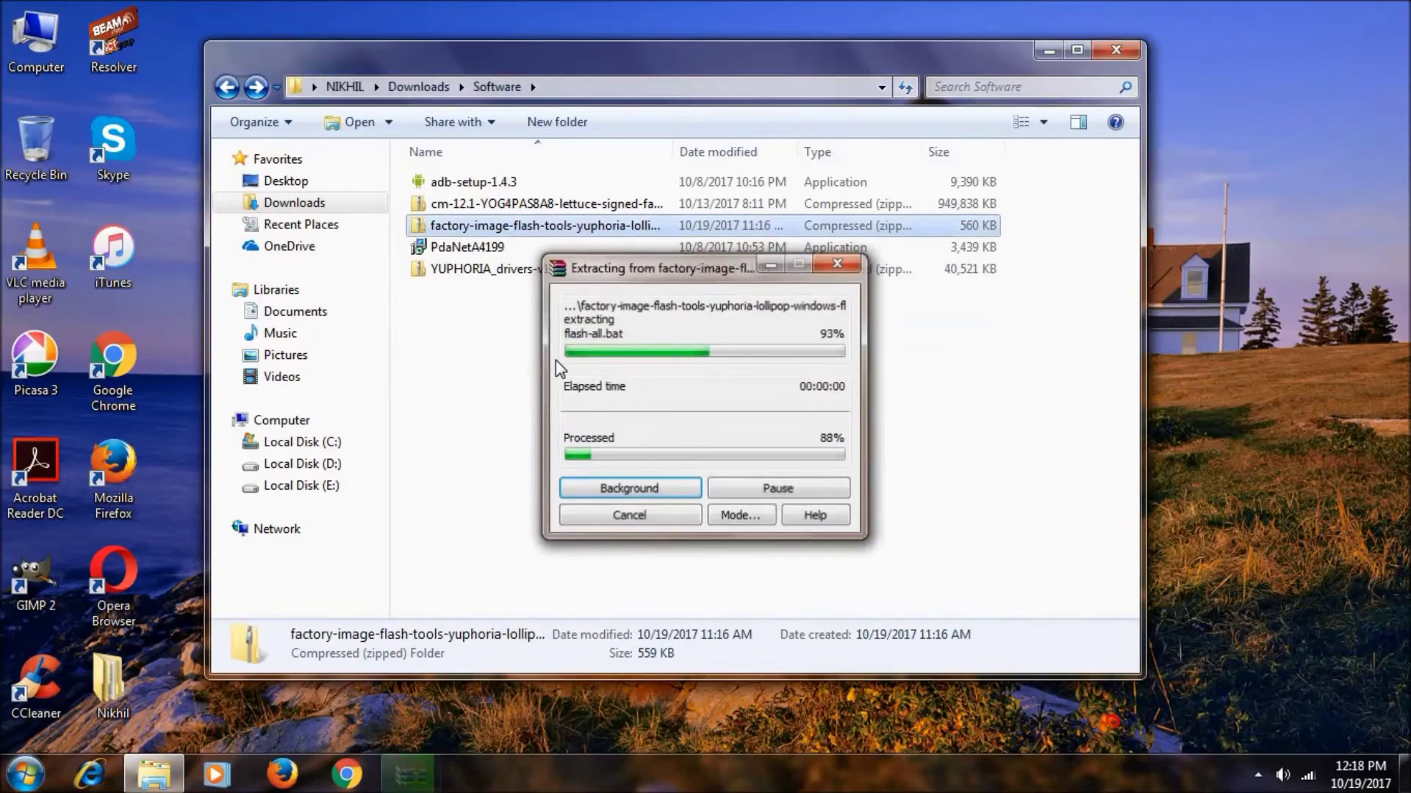
{"action": "left_click_drag", "start_coordinate": [500, 247], "coordinate": [476, 190]}
{"action": "double_click", "coordinate": [476, 189]}
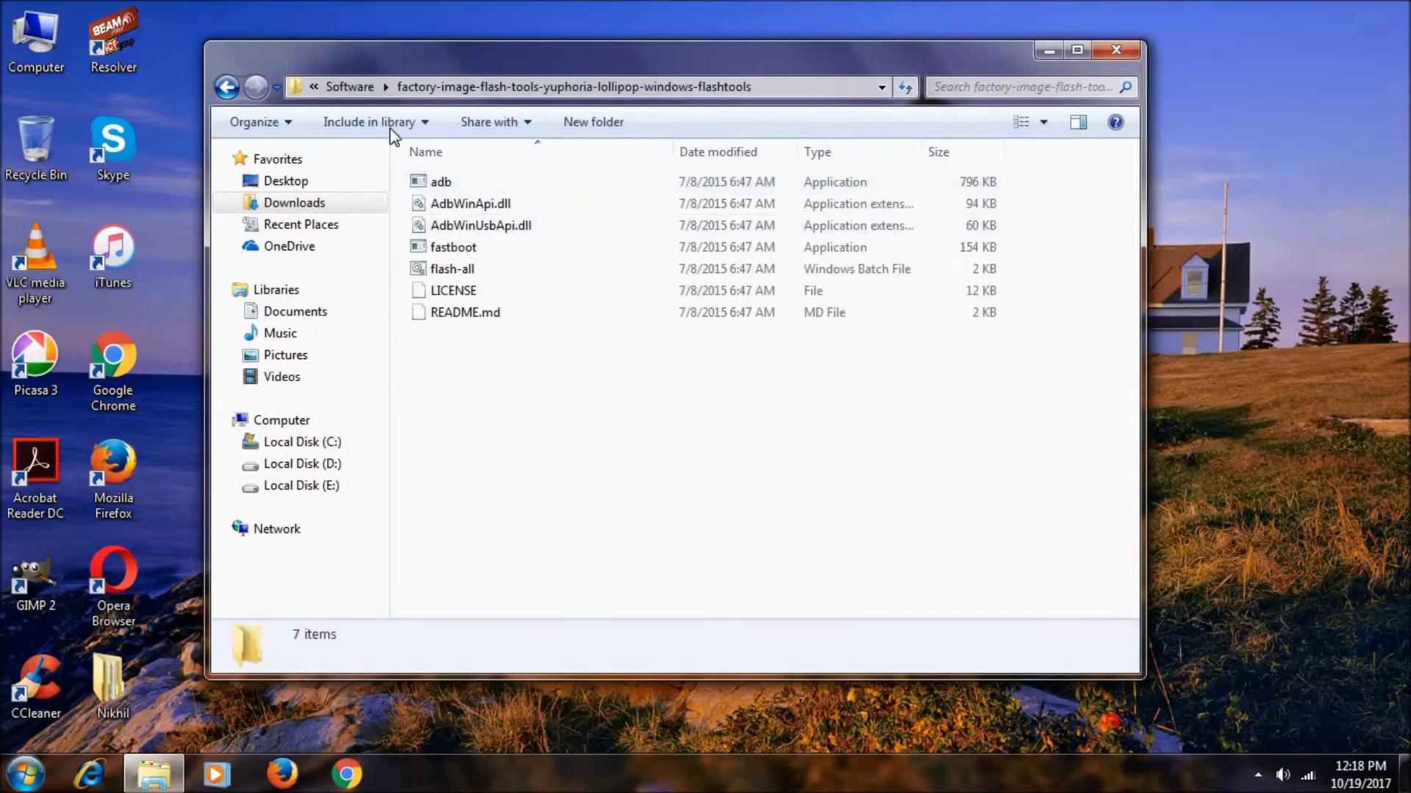
{"action": "left_click", "coordinate": [232, 85]}
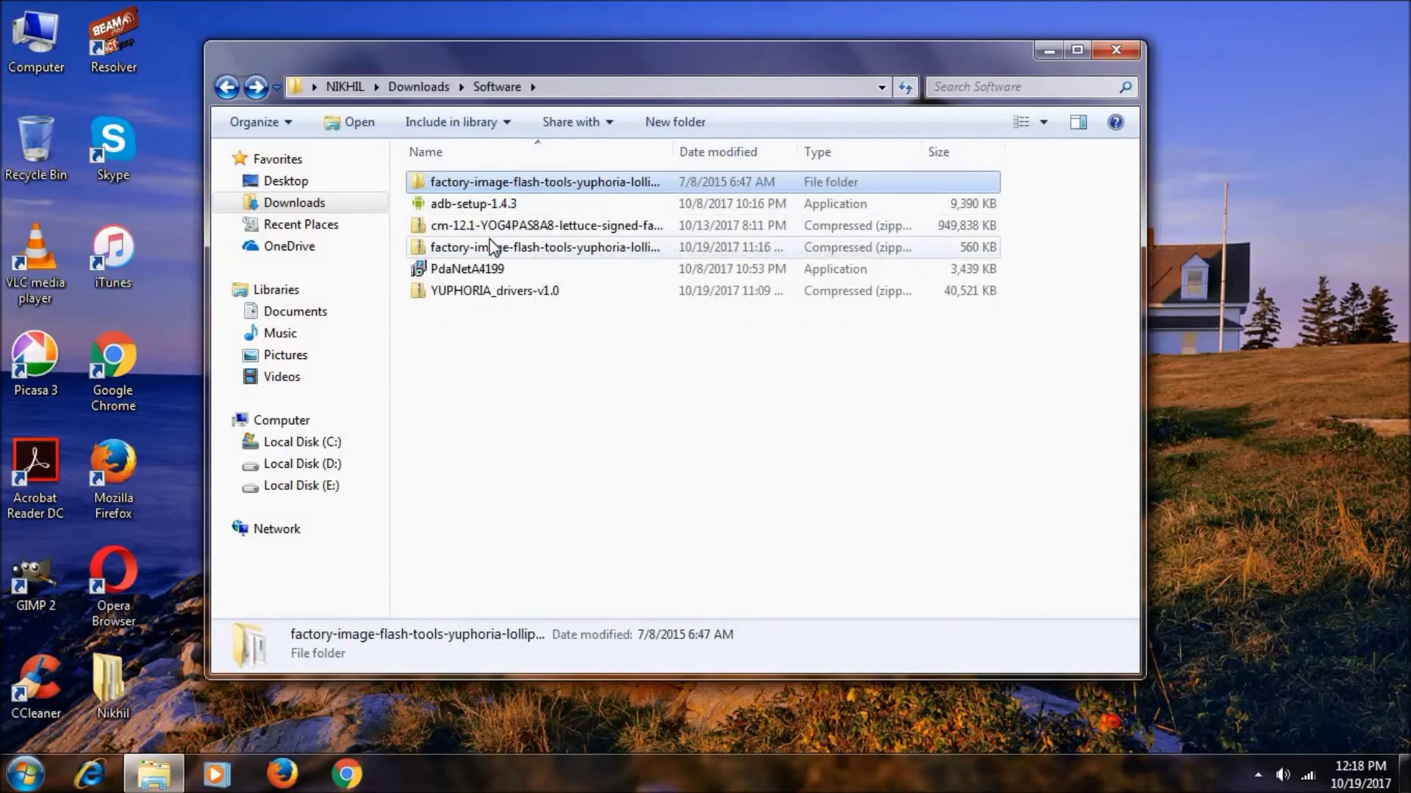
- Cut the cm-12.1 zip, paste it into the factory-image flash-tools folder, and extract it there
{"action": "left_click", "coordinate": [494, 225]}
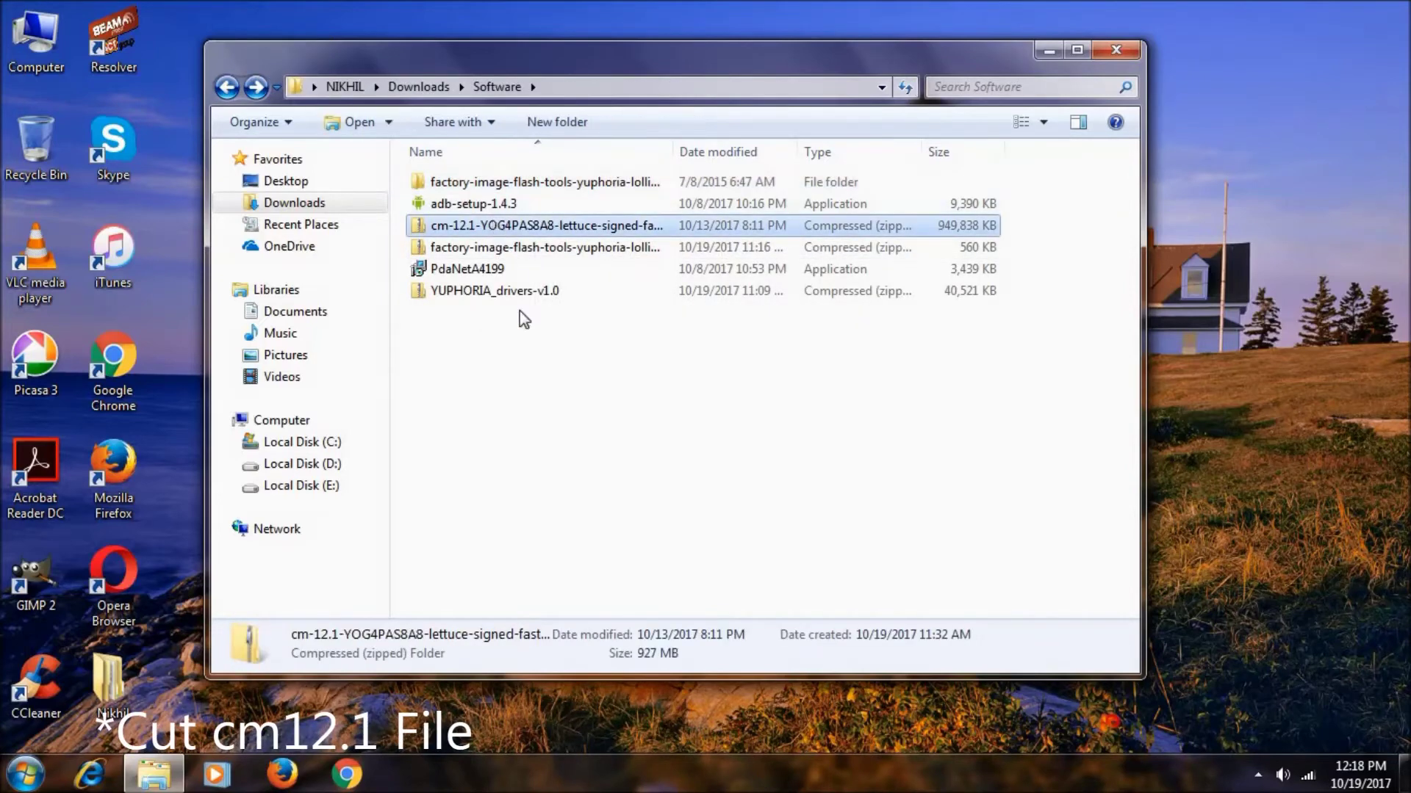
{"action": "right_click", "coordinate": [493, 220]}
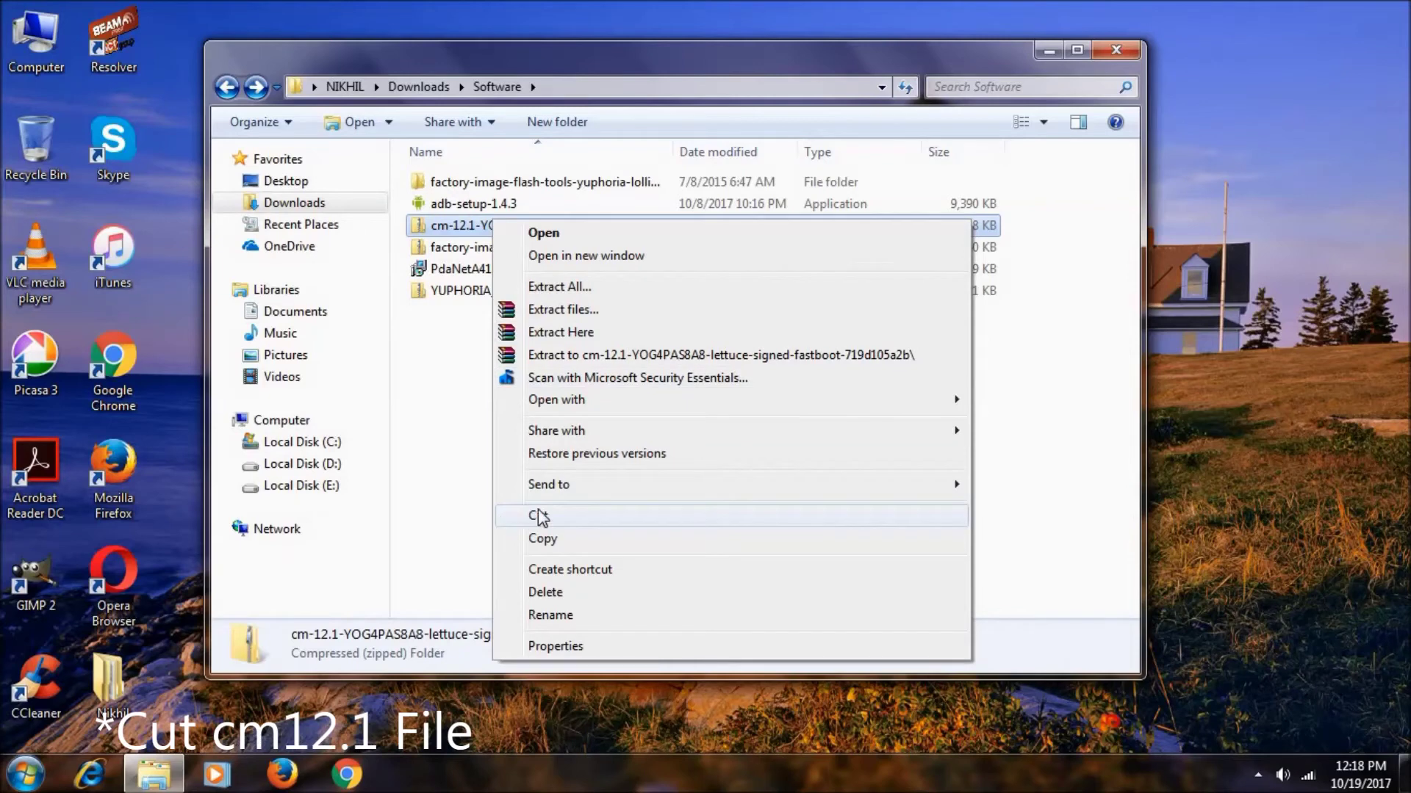
{"action": "left_click", "coordinate": [538, 517]}
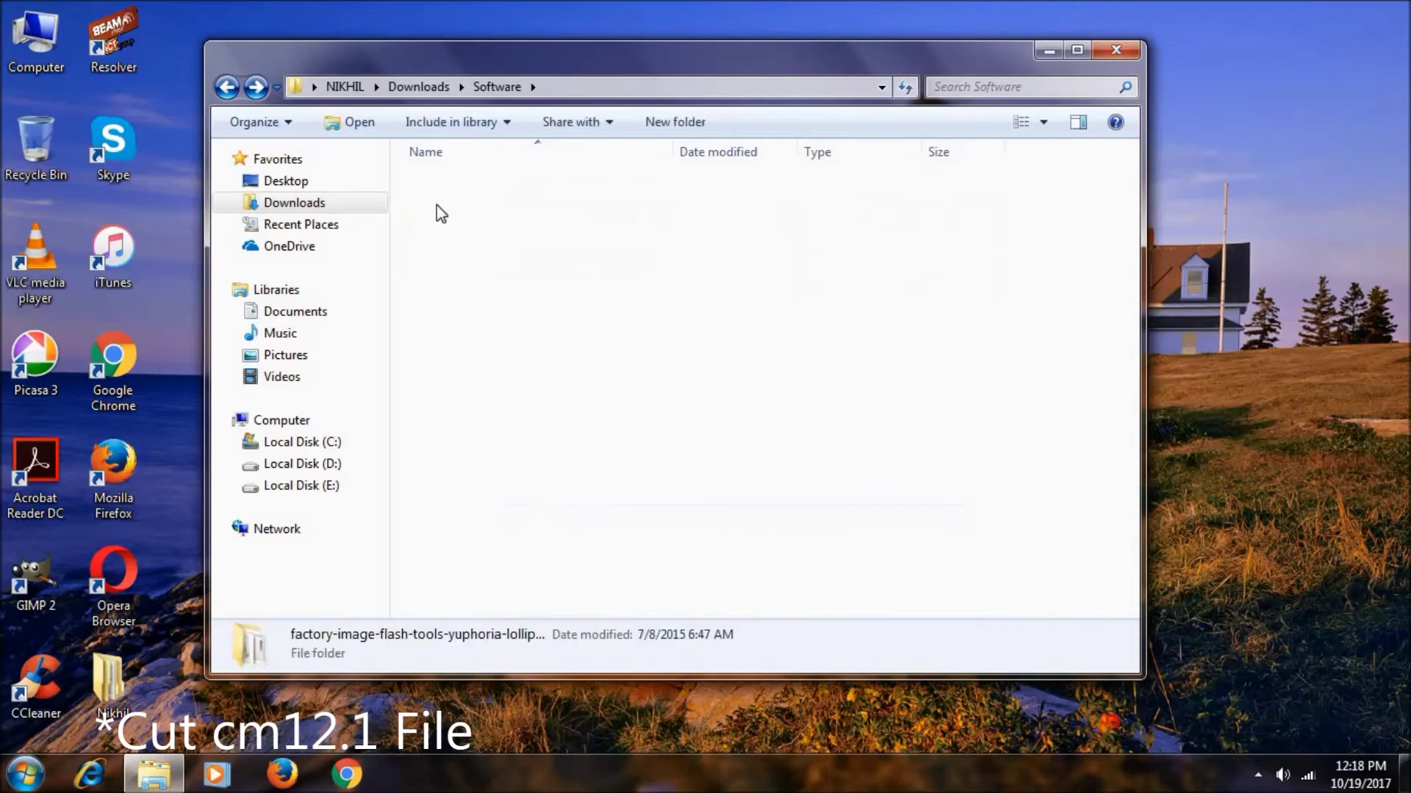
{"action": "double_click", "coordinate": [441, 213]}
{"action": "right_click", "coordinate": [465, 407]}
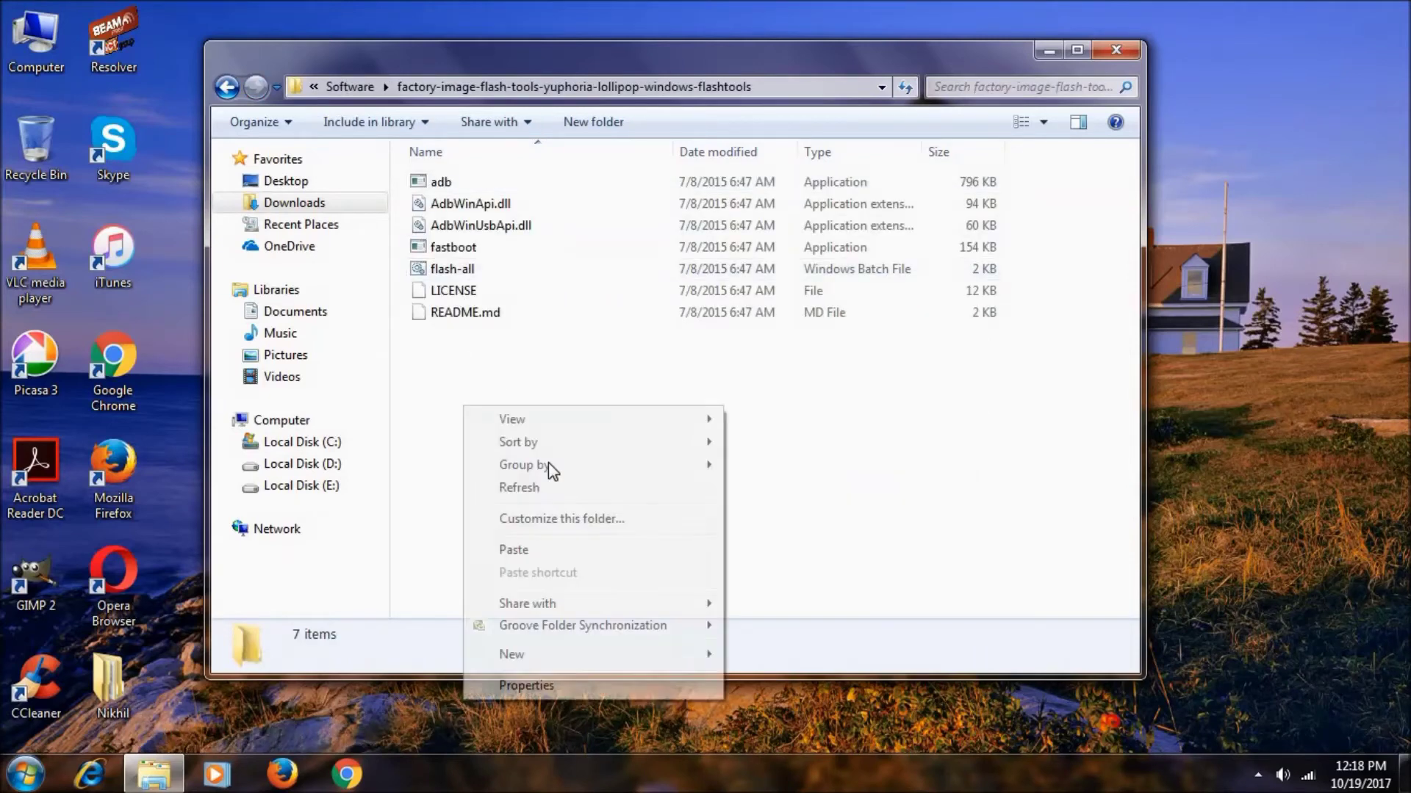
{"action": "left_click", "coordinate": [514, 551]}
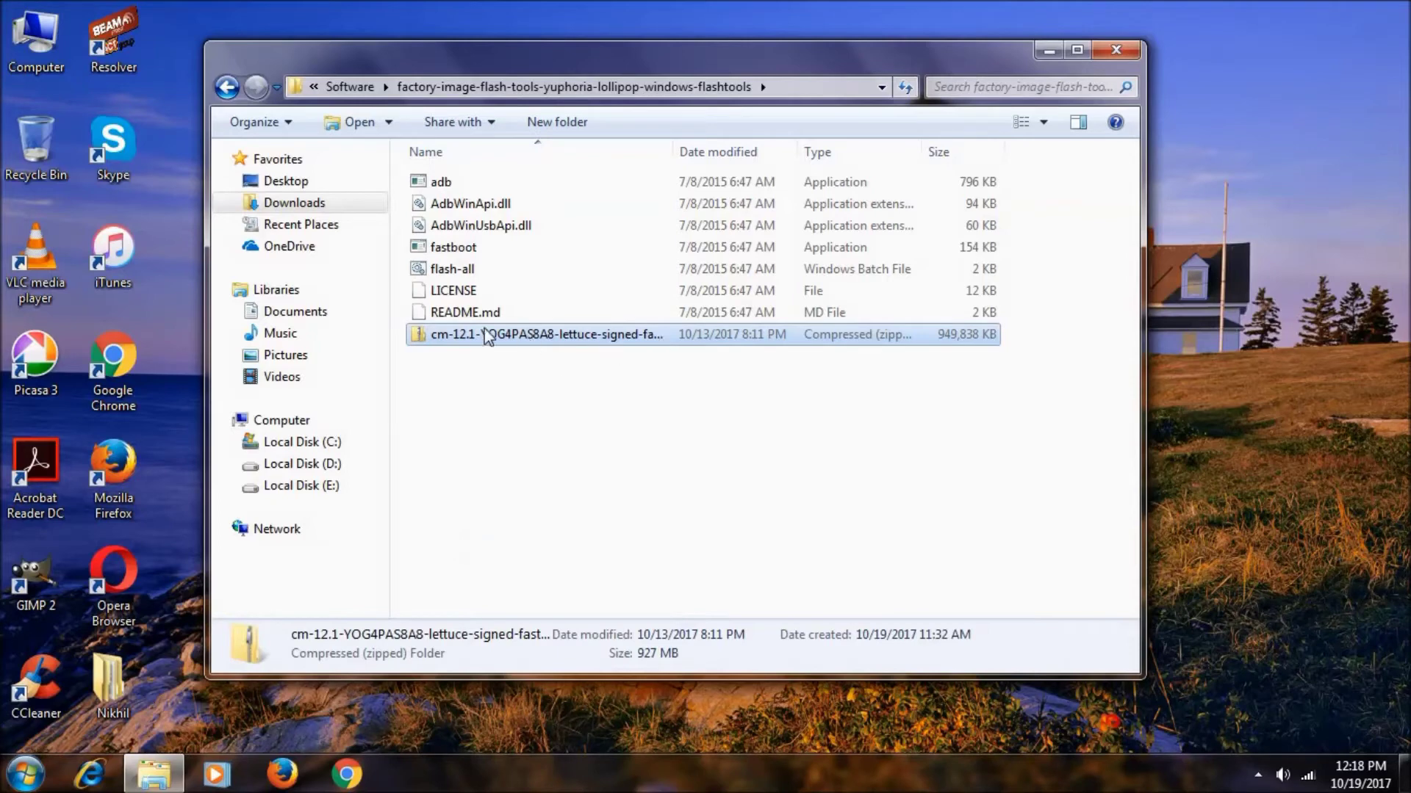
{"action": "right_click", "coordinate": [551, 342]}
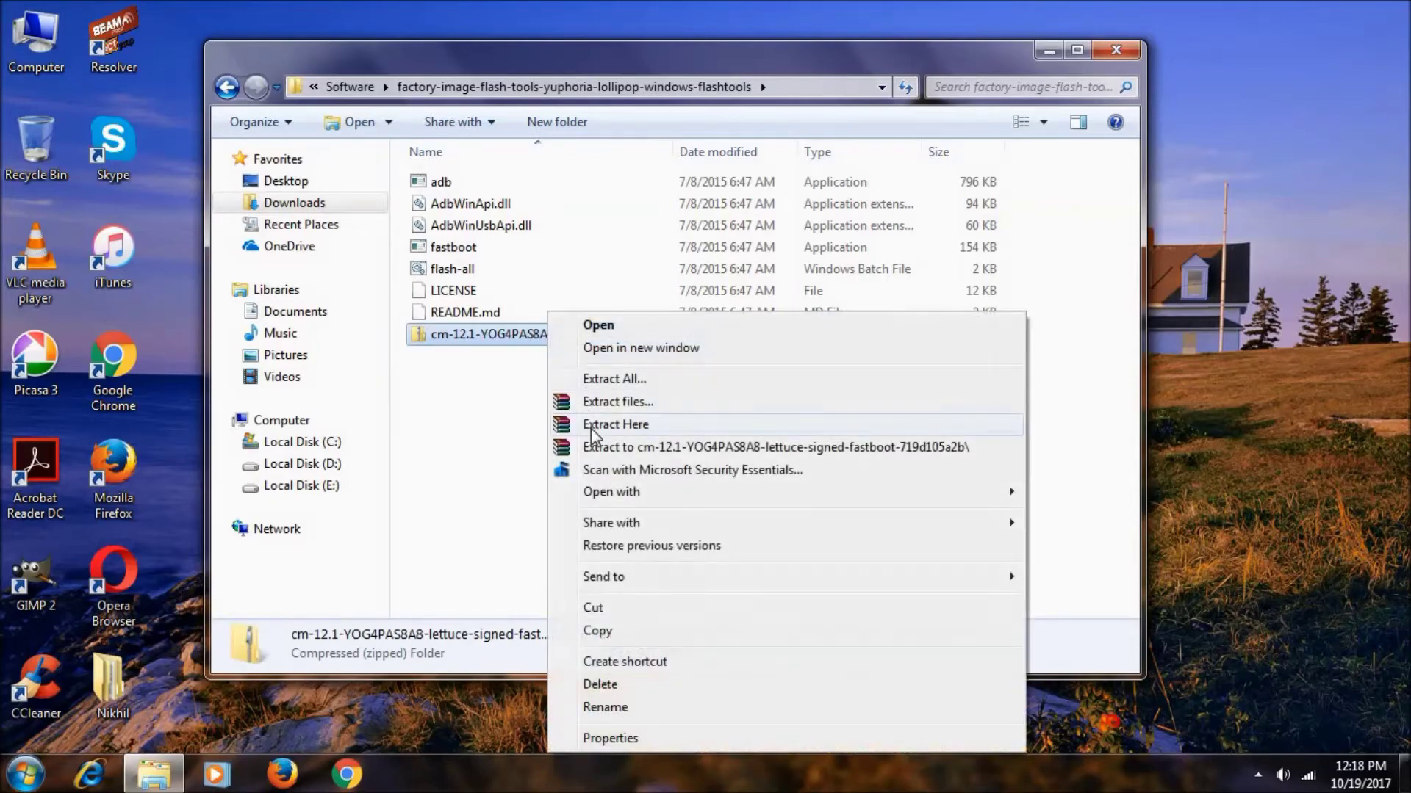
{"action": "left_click", "coordinate": [590, 429]}
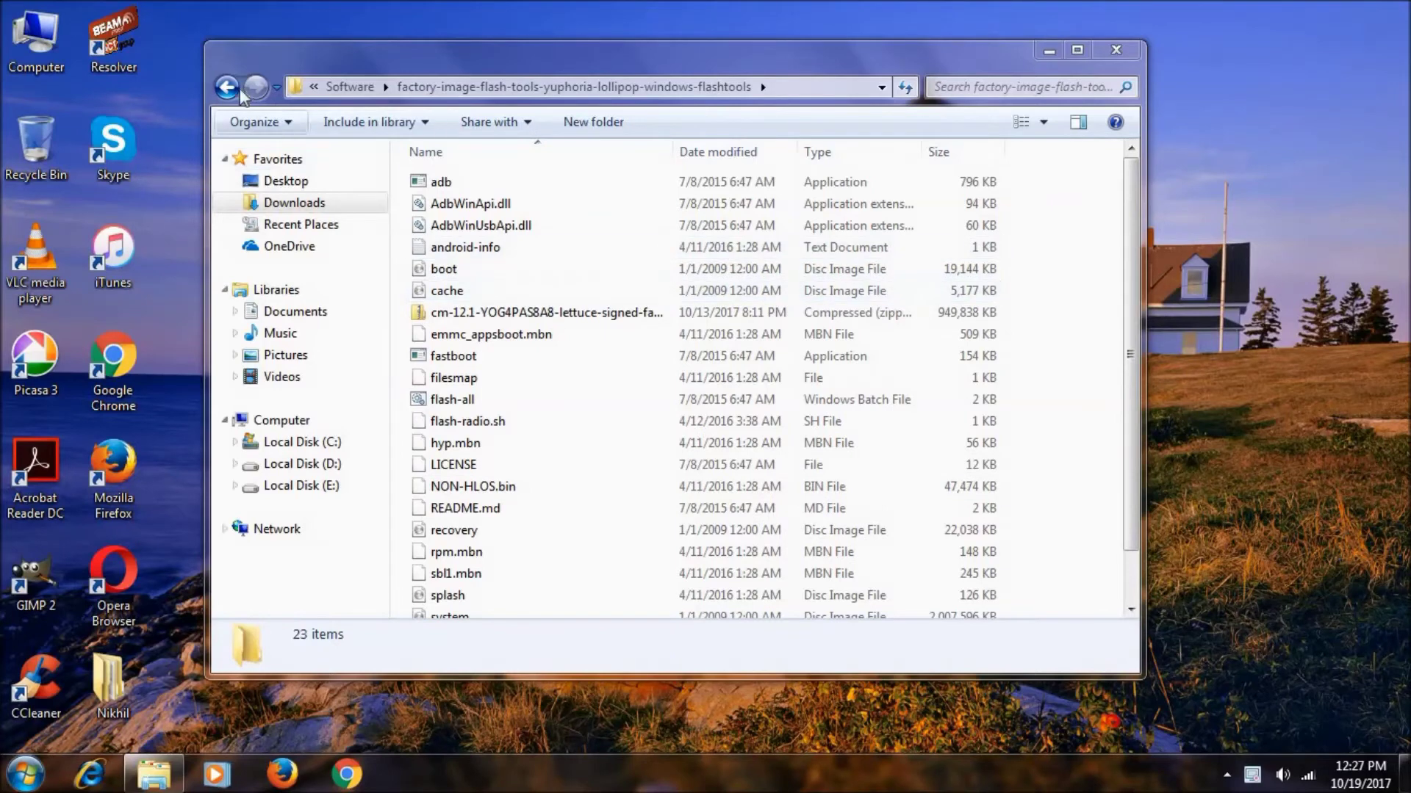
- Extract the YUPHORIA_drivers archive directly into the Software folder
{"action": "left_click", "coordinate": [227, 88]}
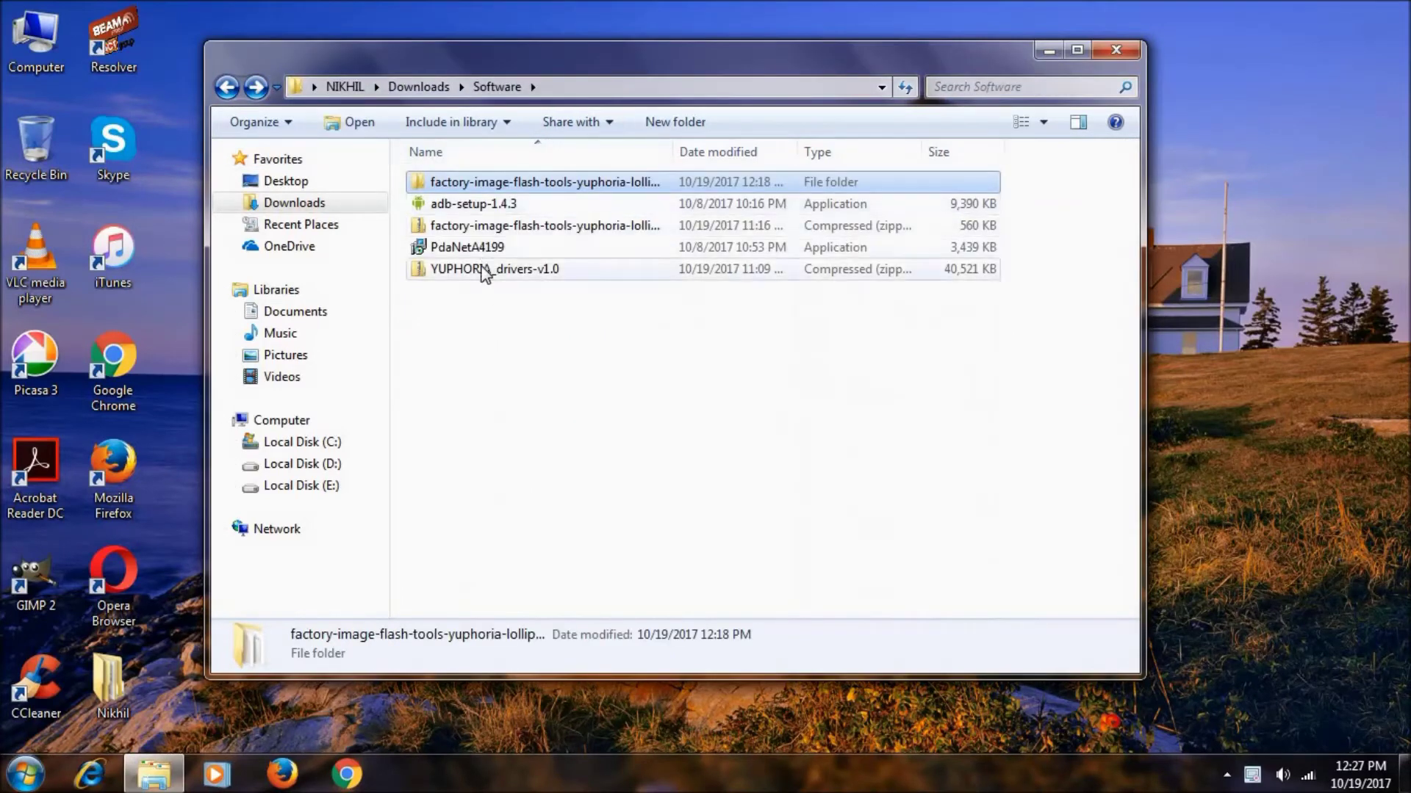
{"action": "left_click", "coordinate": [482, 271]}
{"action": "right_click", "coordinate": [482, 271]}
{"action": "left_click", "coordinate": [550, 379]}
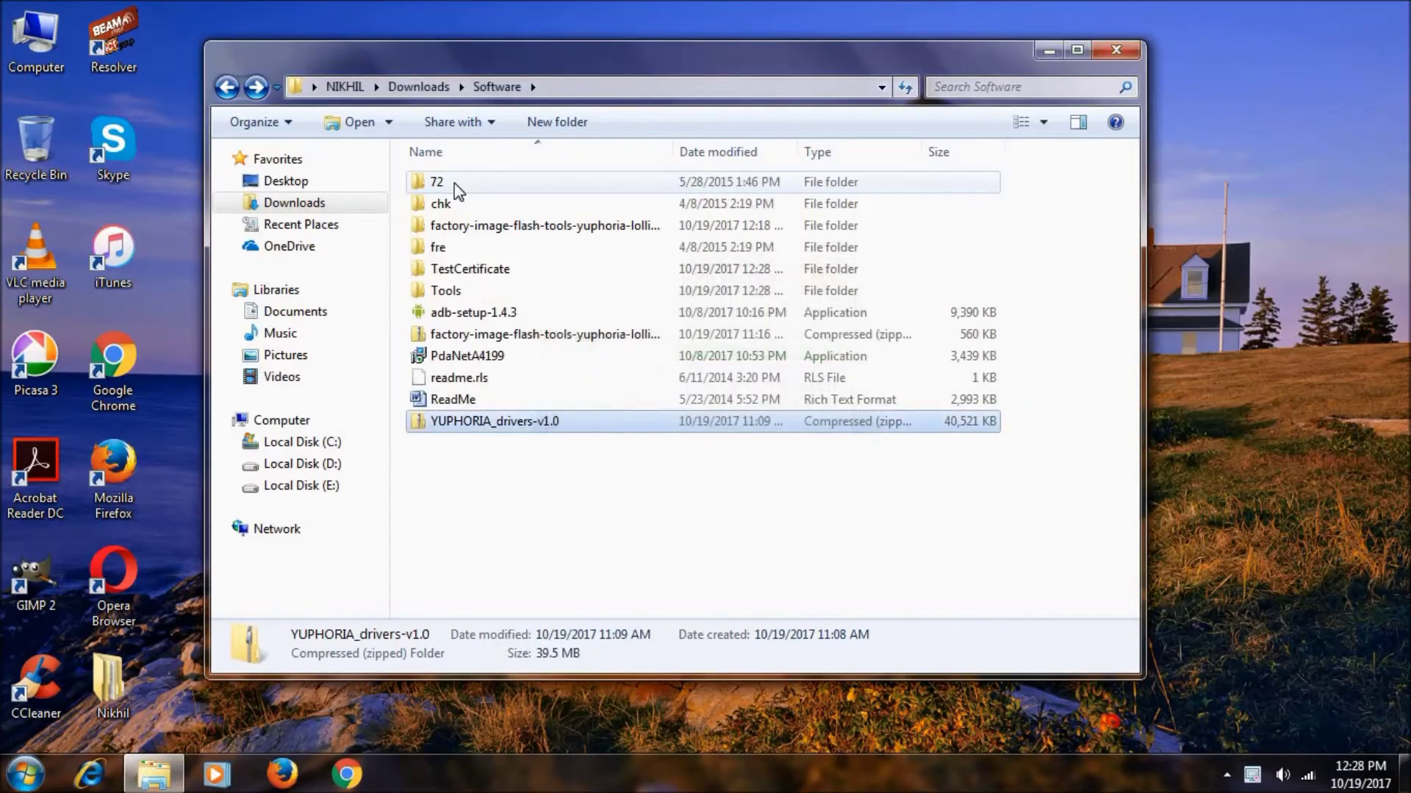
- Inspect the extracted 72 folder's Setup application, then return to Software
{"action": "double_click", "coordinate": [439, 184]}
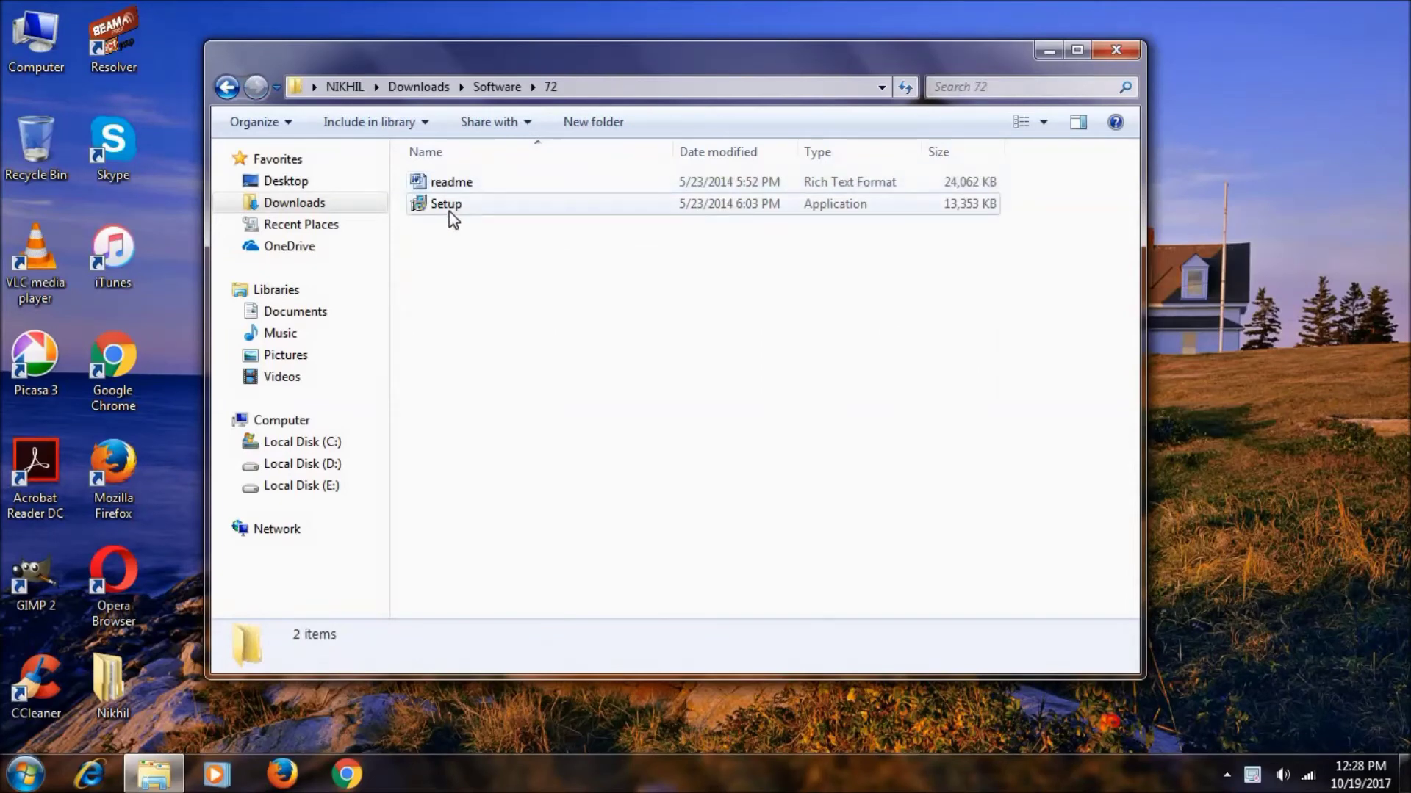
{"action": "left_click", "coordinate": [449, 211]}
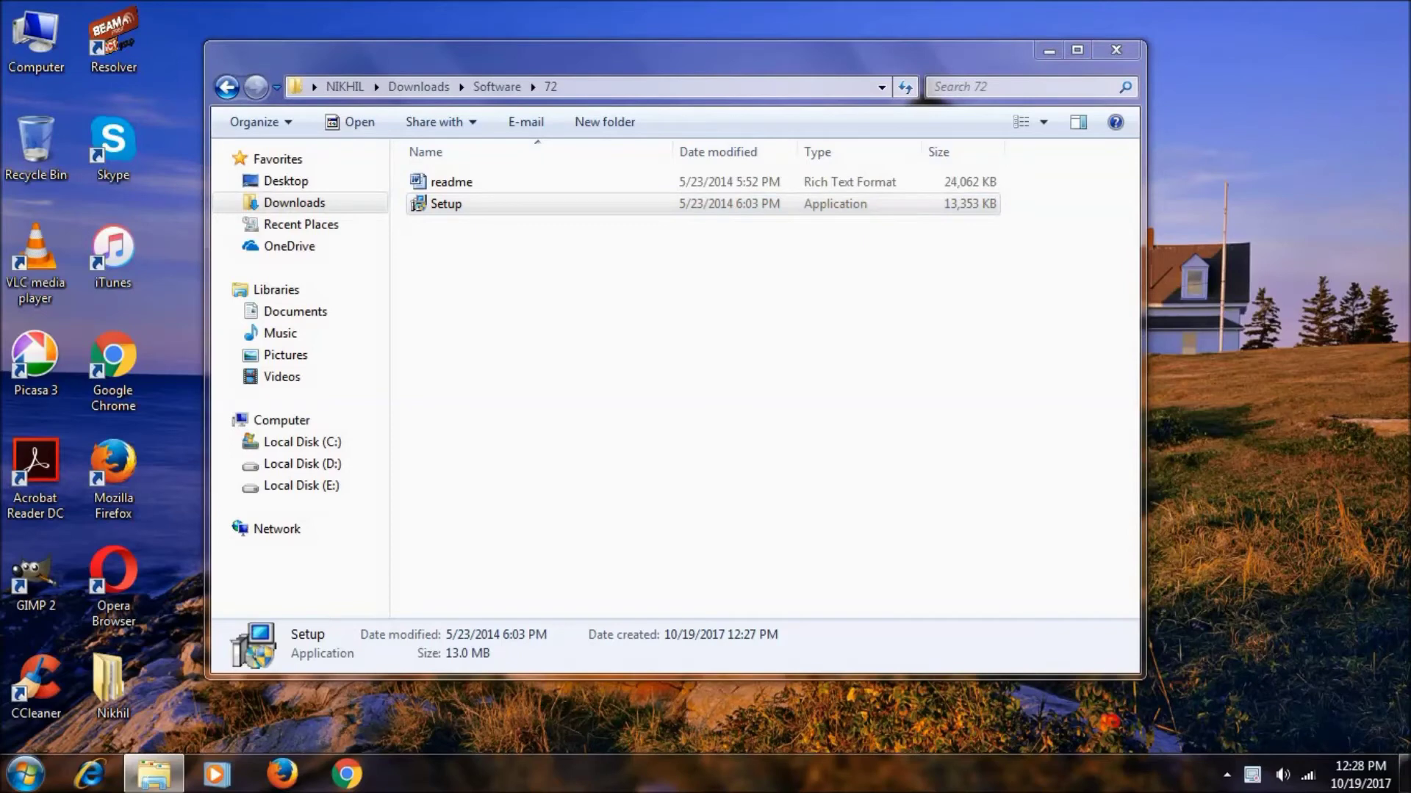
{"action": "key", "text": "BackSpace"}
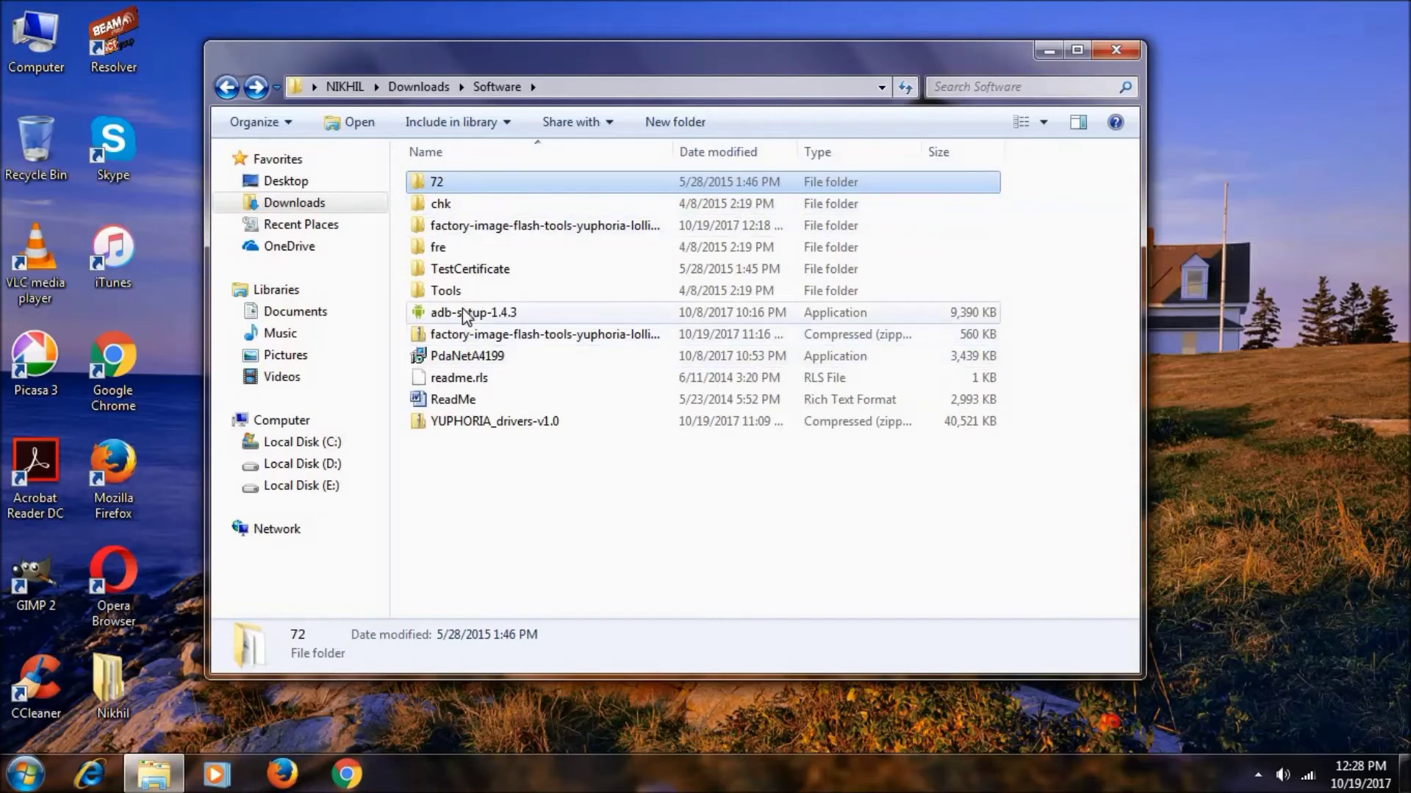
- Cut the cm-12.1 lettuce fastboot zip from flash-tools and paste it into the Software folder
{"action": "double_click", "coordinate": [487, 229]}
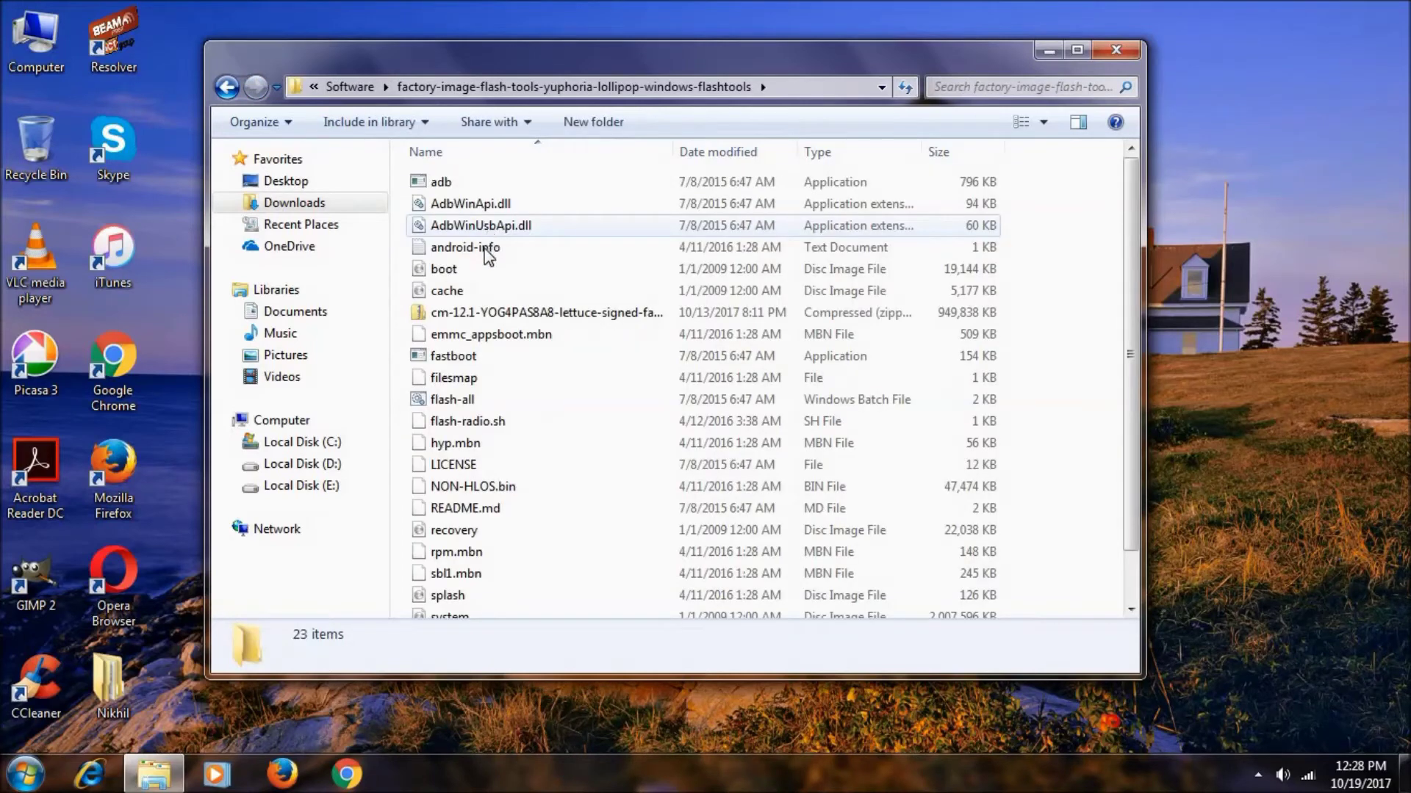
{"action": "scroll", "coordinate": [482, 255], "scroll_direction": "down", "scroll_amount": 1}
{"action": "left_click", "coordinate": [482, 258]}
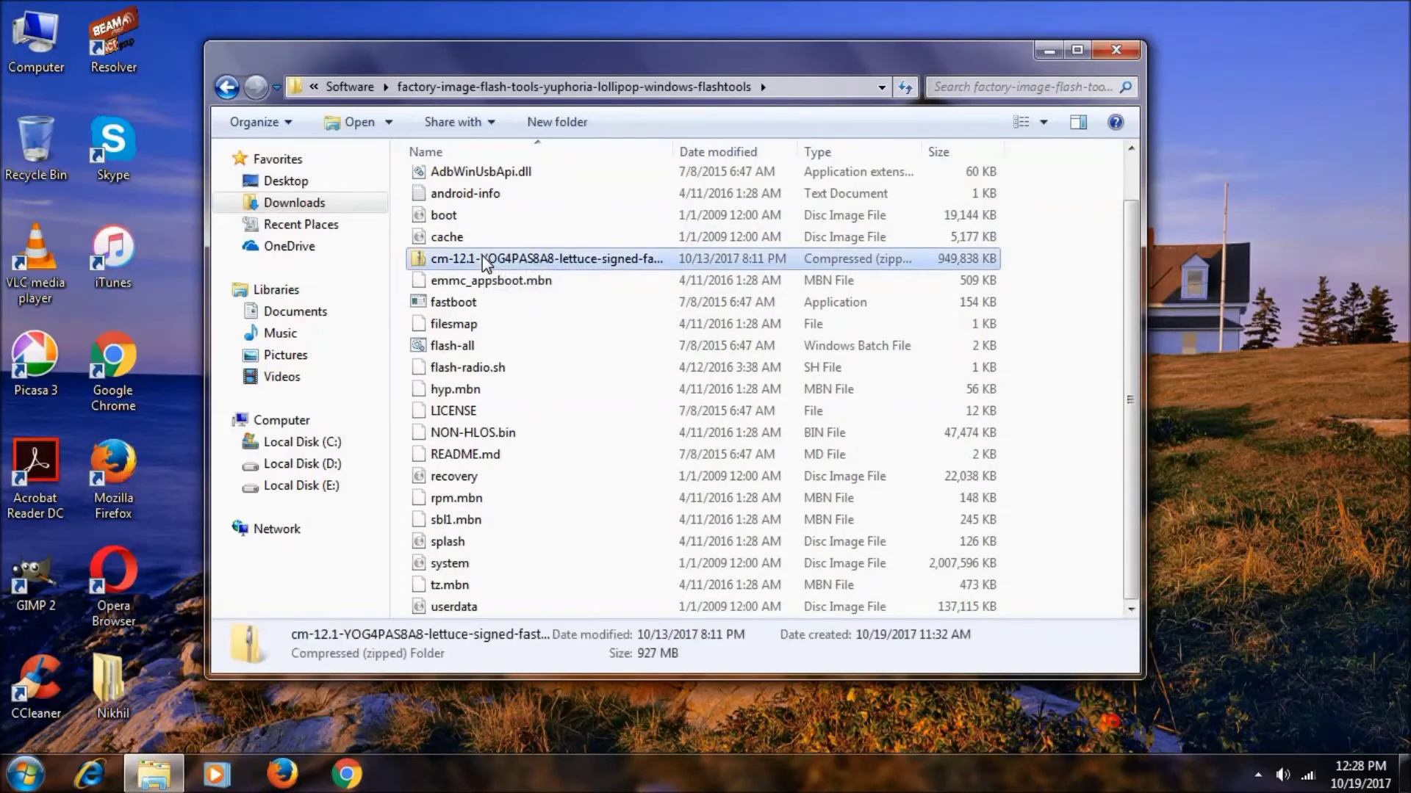
{"action": "right_click", "coordinate": [482, 257]}
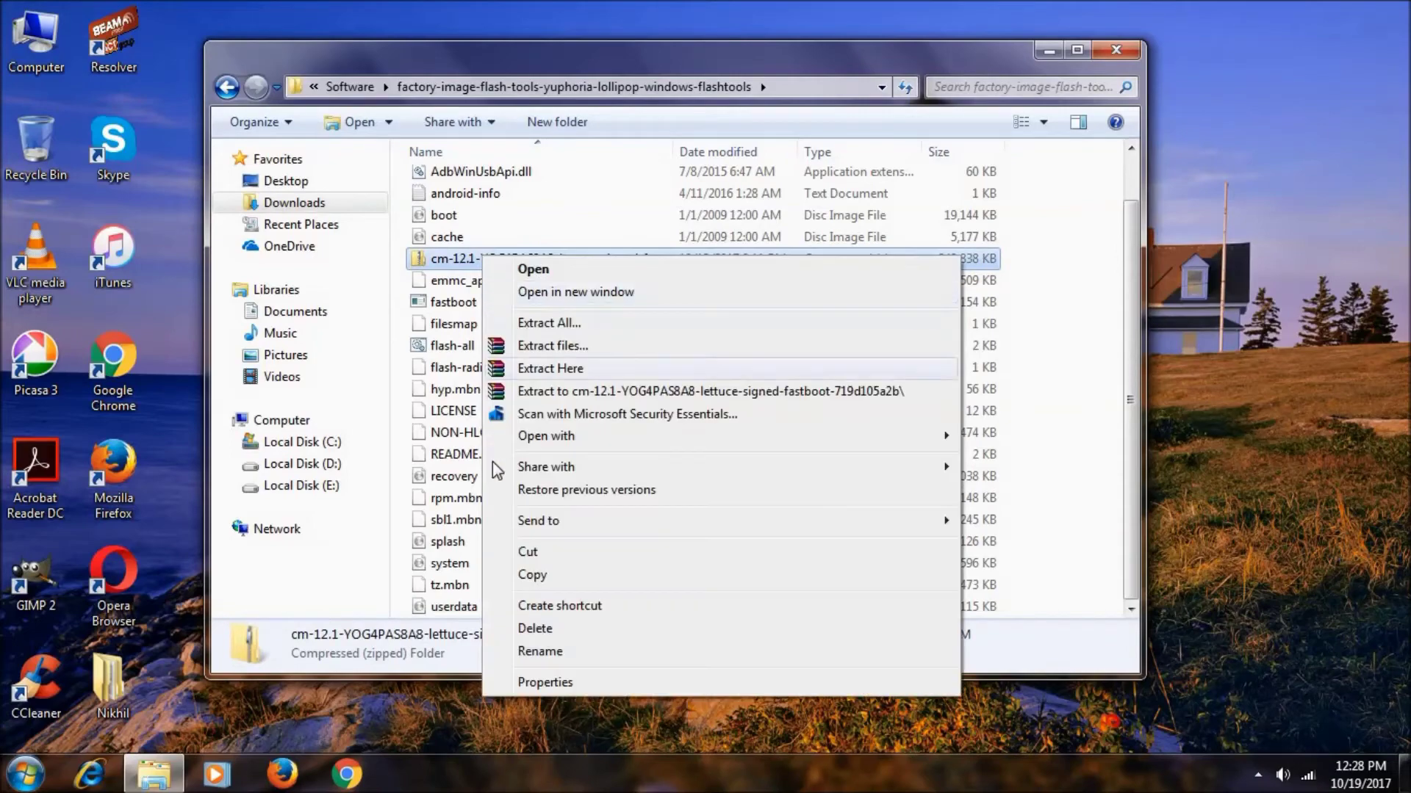
{"action": "left_click", "coordinate": [526, 550]}
{"action": "key", "text": "BackSpace"}
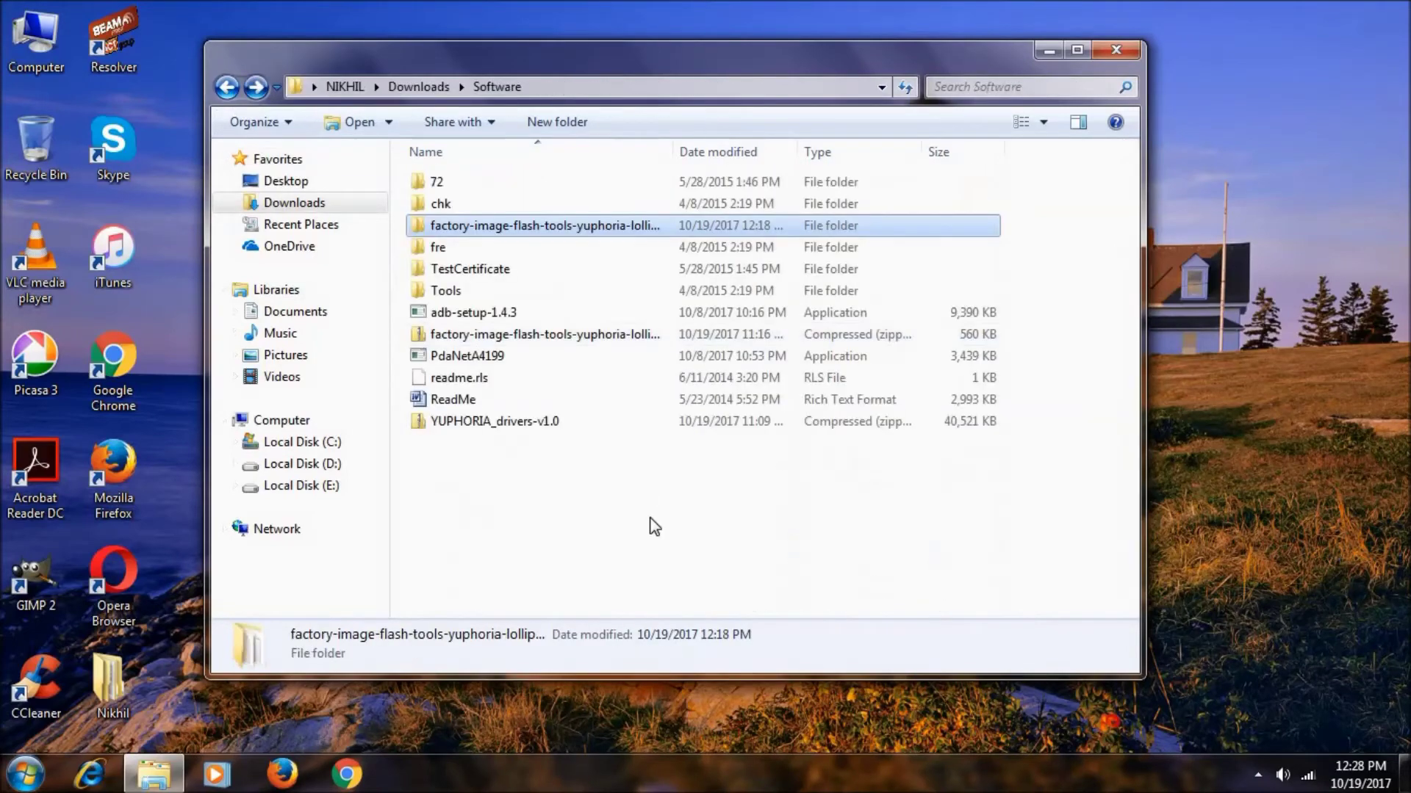
{"action": "left_click", "coordinate": [651, 526]}
{"action": "right_click", "coordinate": [649, 523]}
{"action": "left_click", "coordinate": [683, 340]}
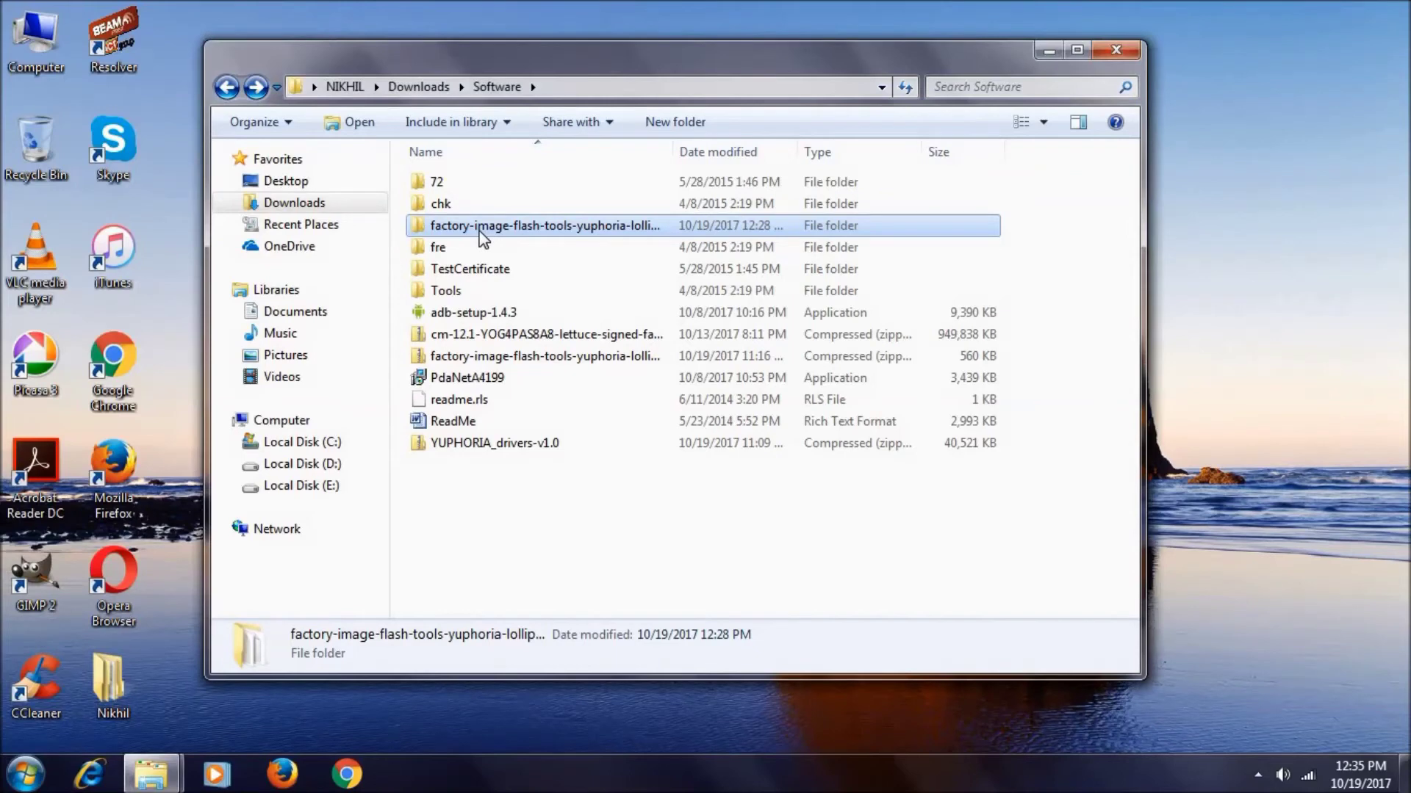
- Run the flash-all script in flash-tools, allowing it through the Security Warning
{"action": "double_click", "coordinate": [480, 231]}
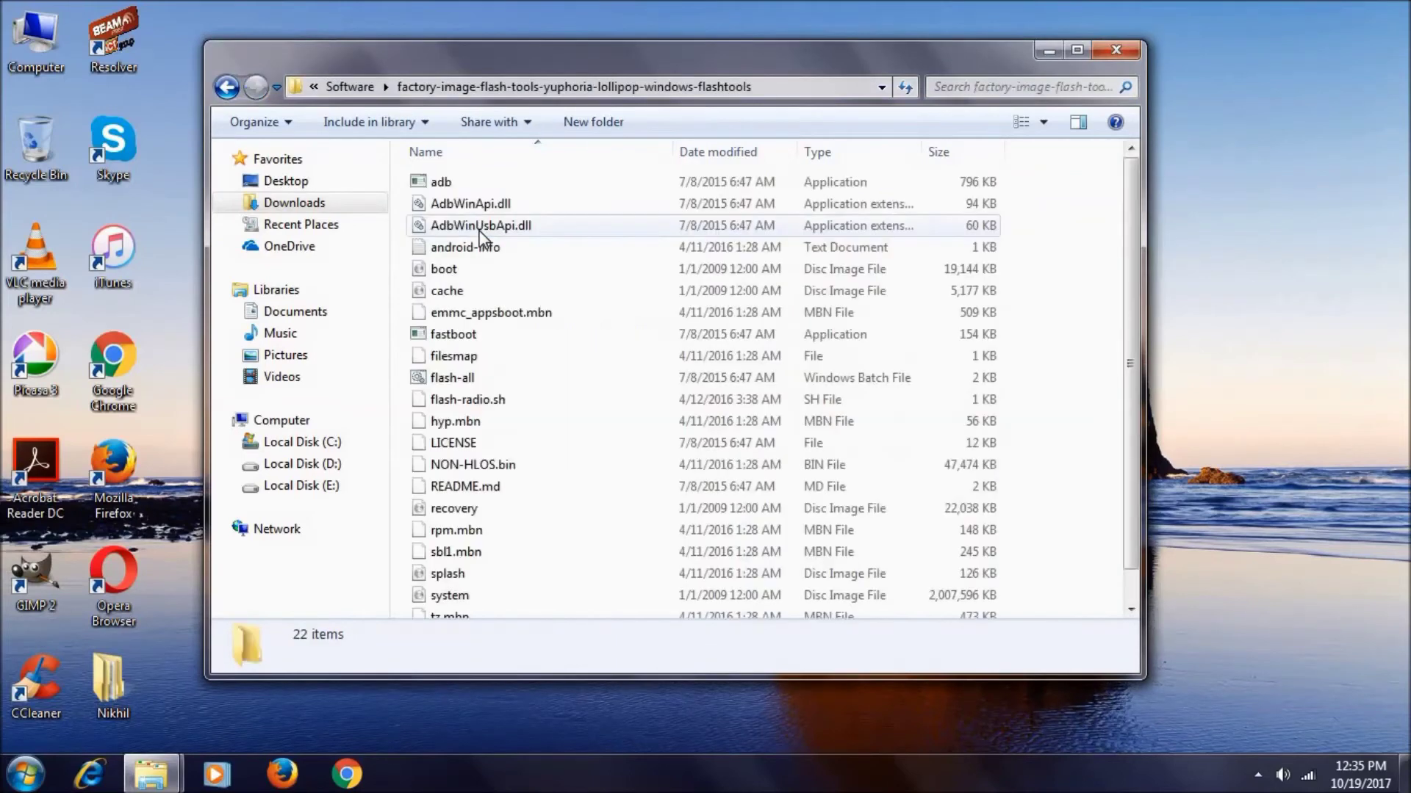
{"action": "left_click", "coordinate": [443, 379]}
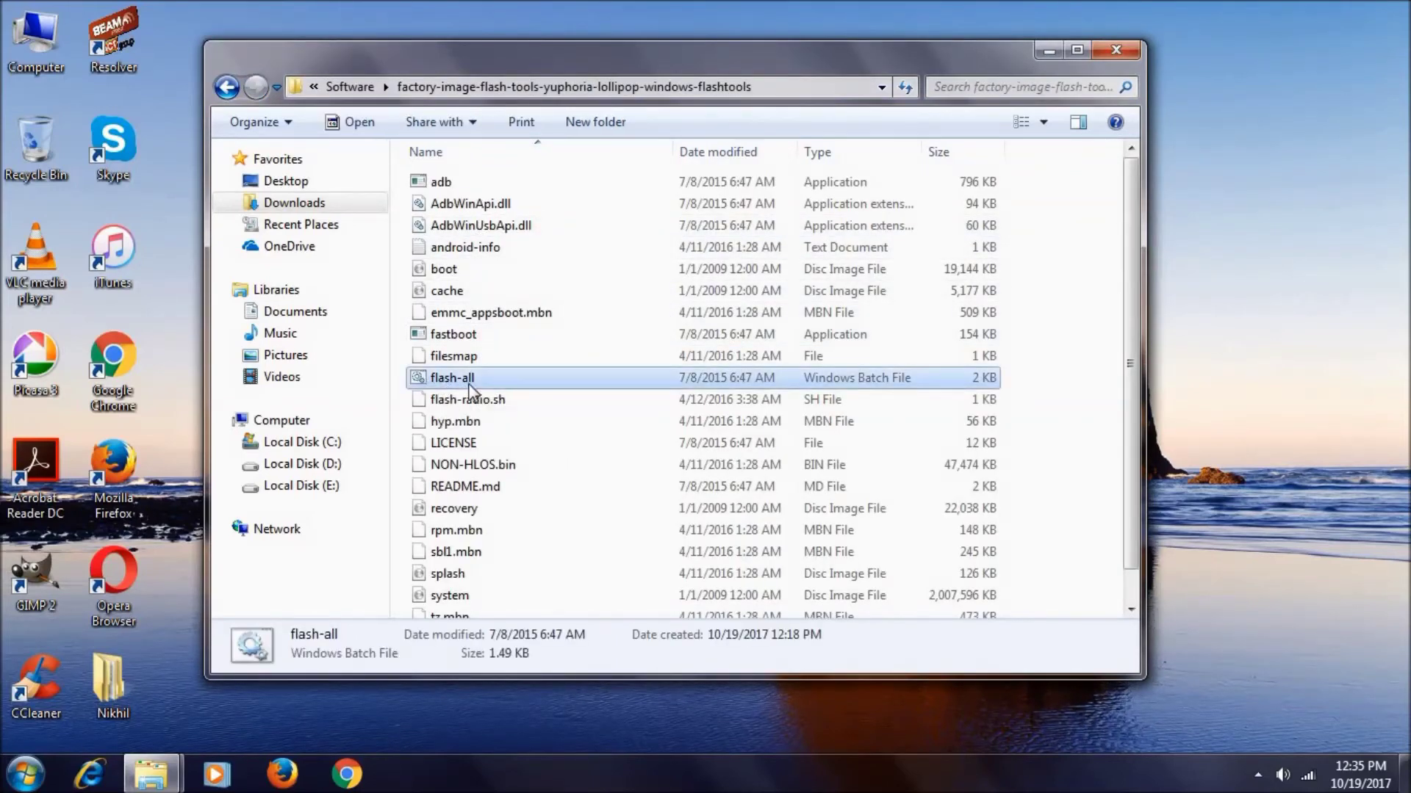
{"action": "double_click", "coordinate": [481, 380]}
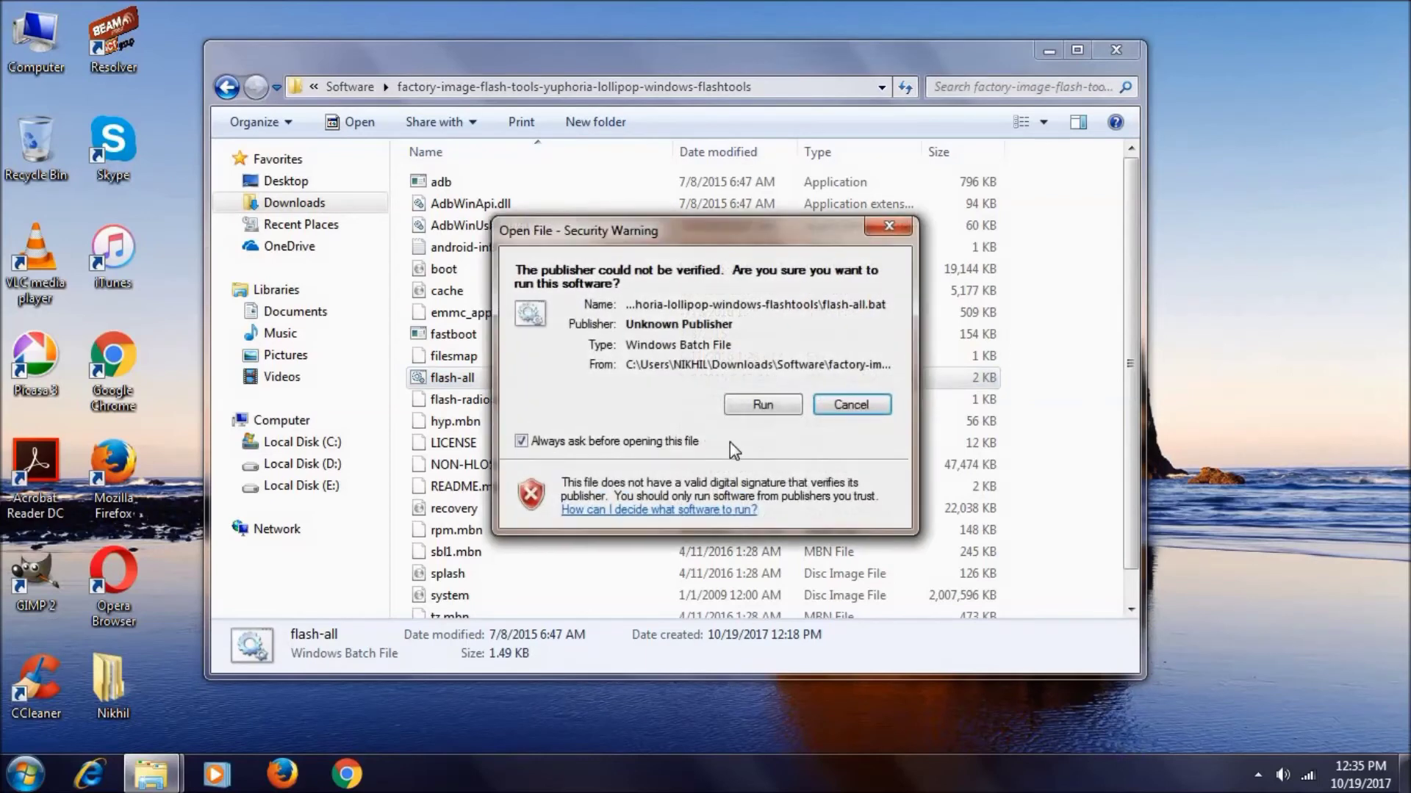
{"action": "left_click", "coordinate": [767, 409]}
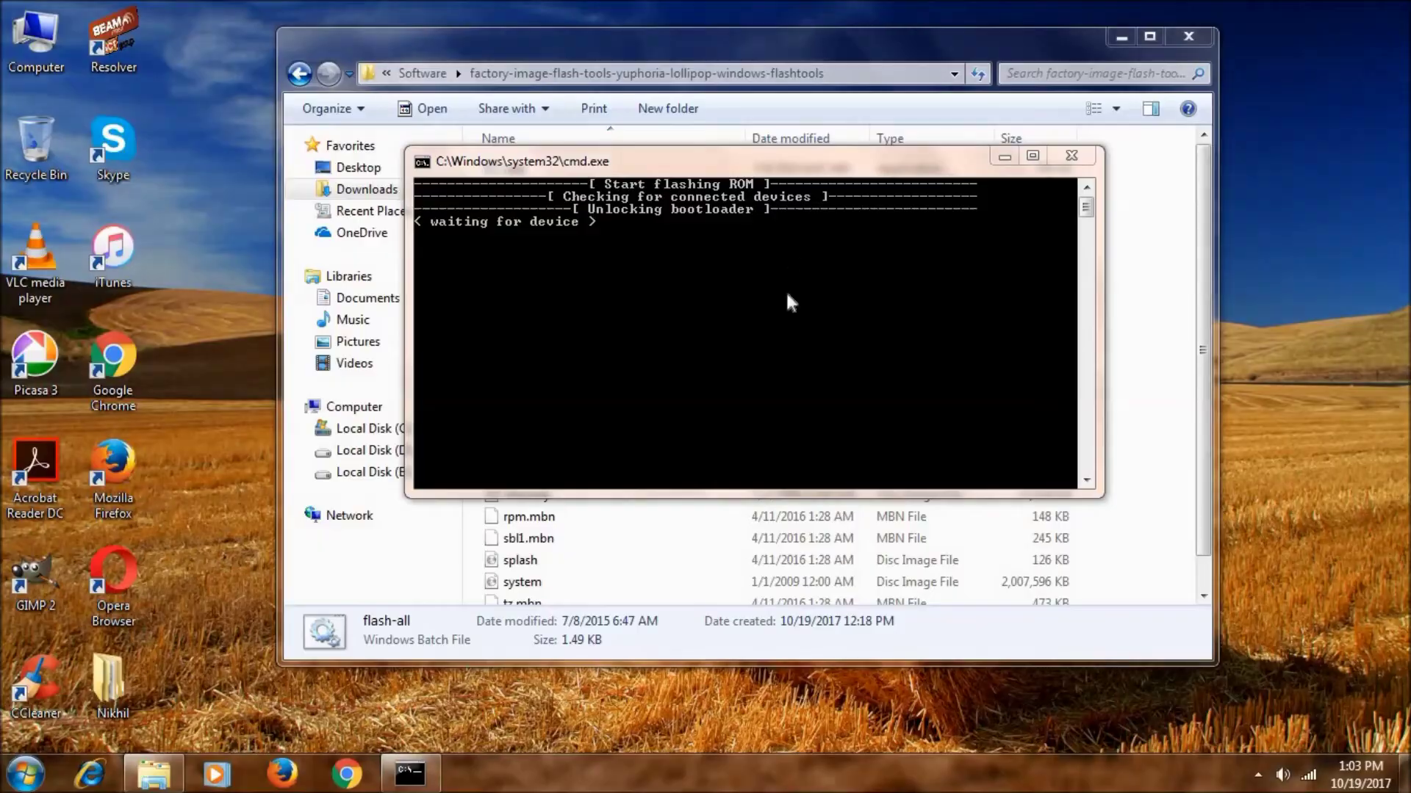
{"action": "left_click", "coordinate": [801, 306]}
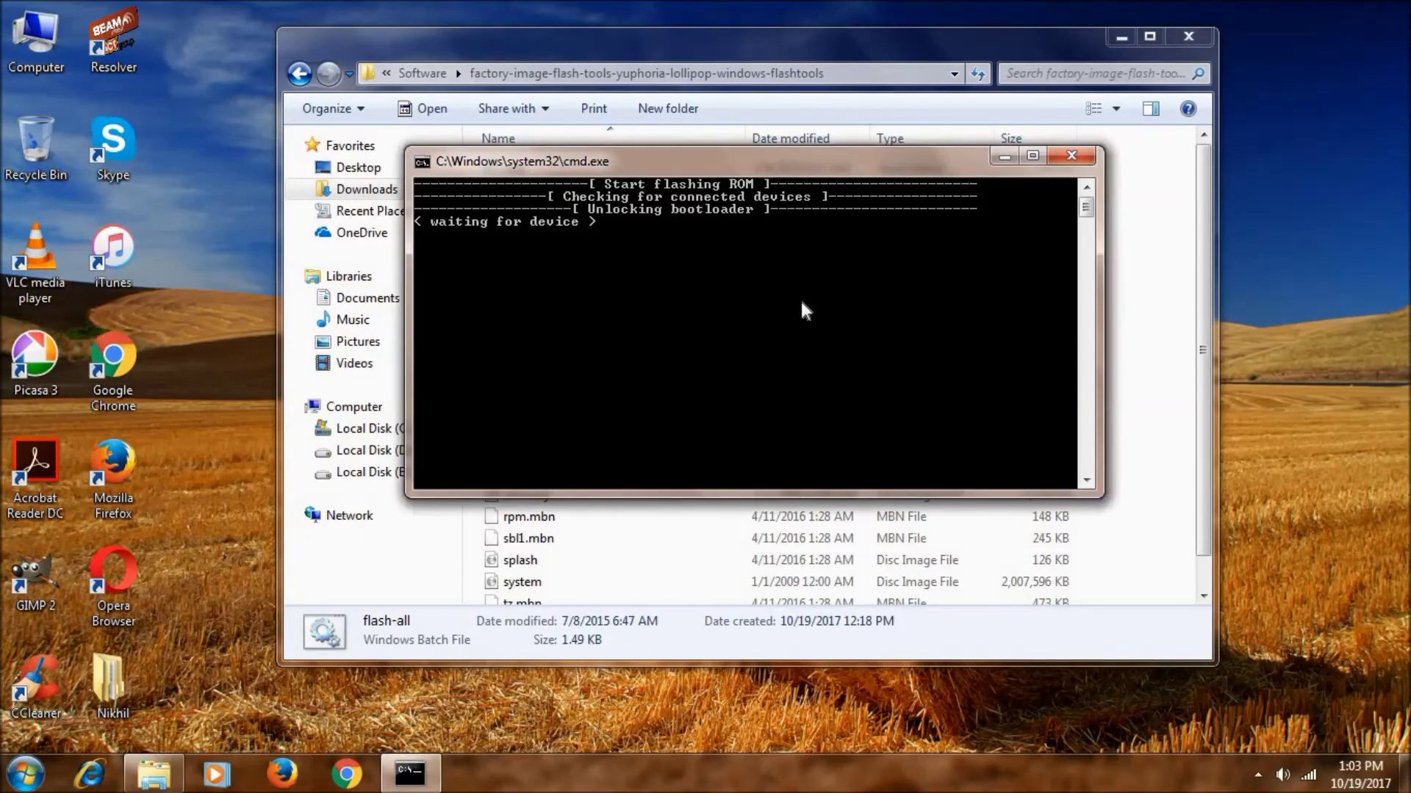